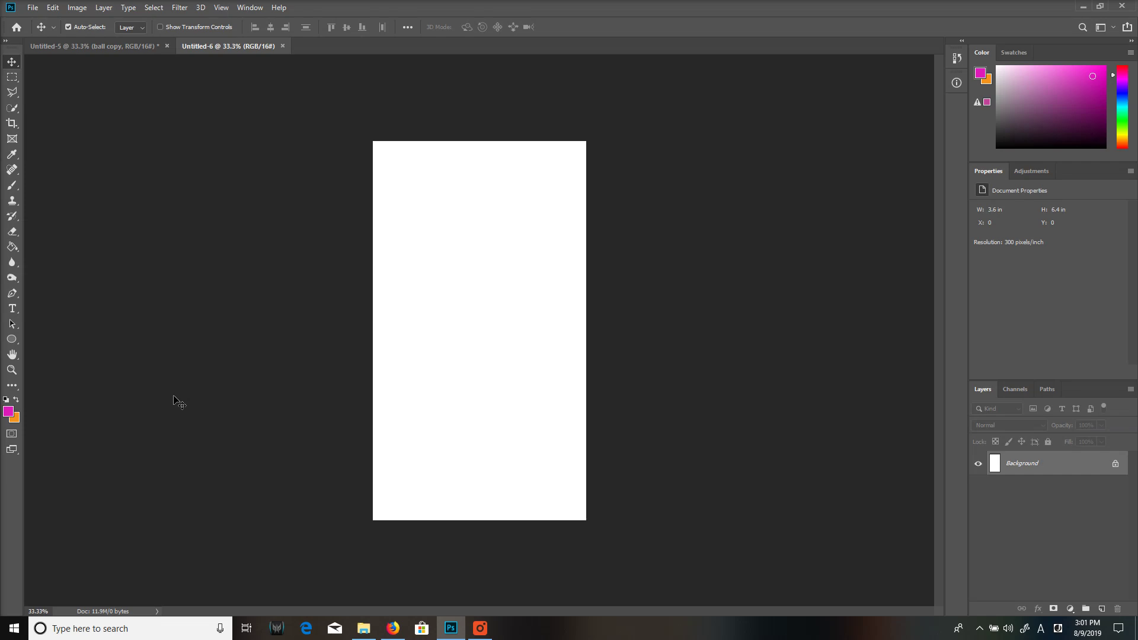
Step: Switch Photoshop to the Motion workspace
left_click(242, 12)
mouse_move(285, 32)
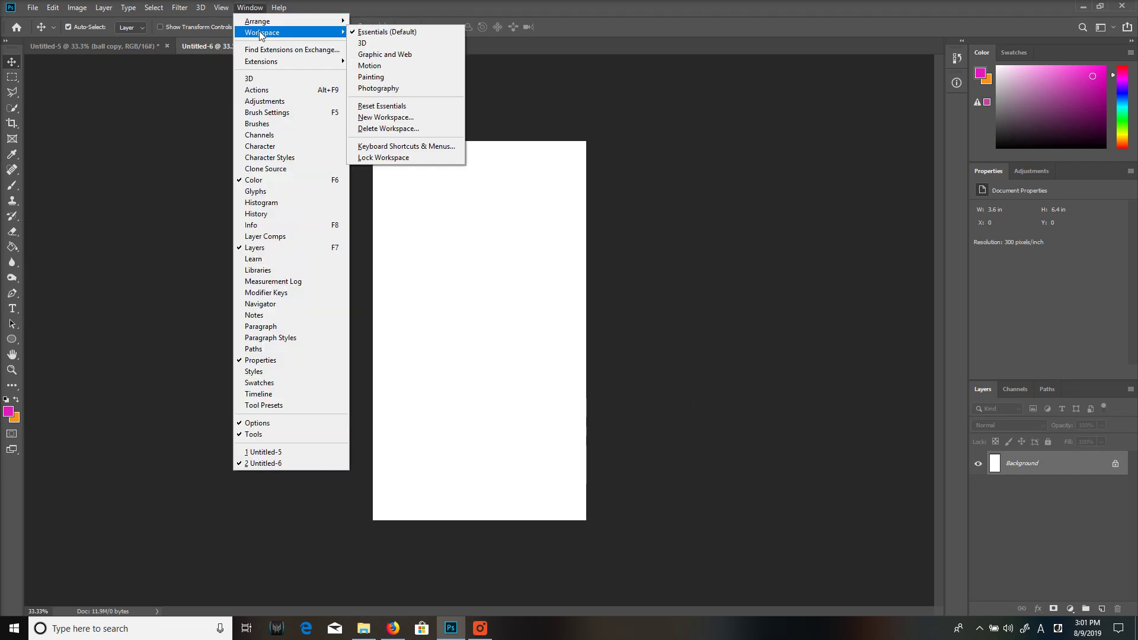
left_click(376, 66)
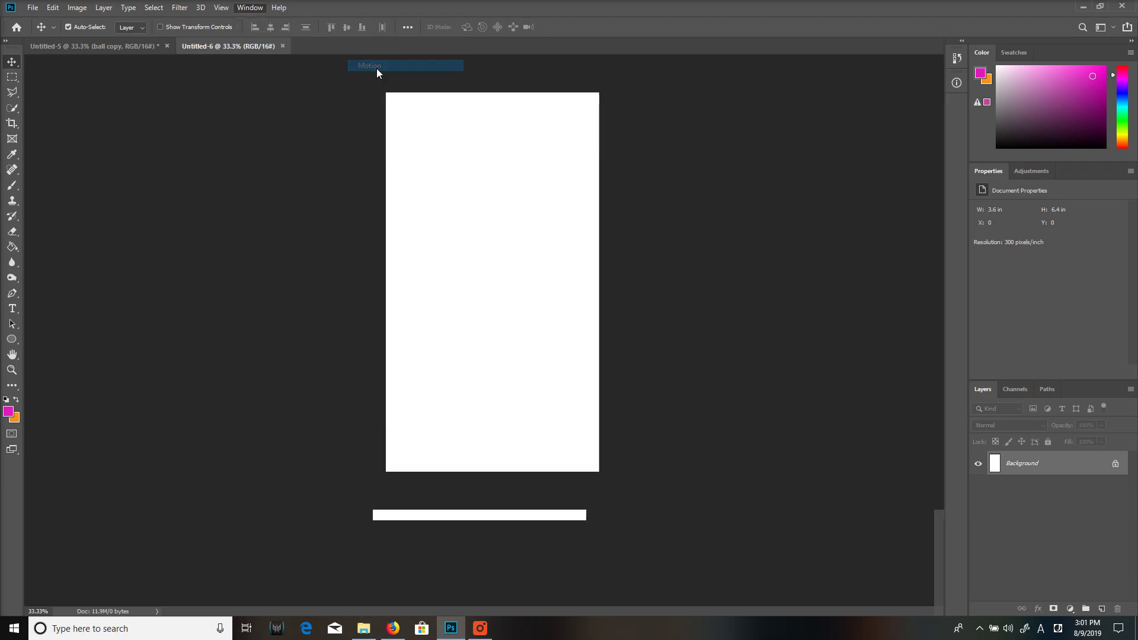
Step: Dismiss the Background layer warning and create a frame animation in the Timeline
left_click_drag(358, 509, 517, 638)
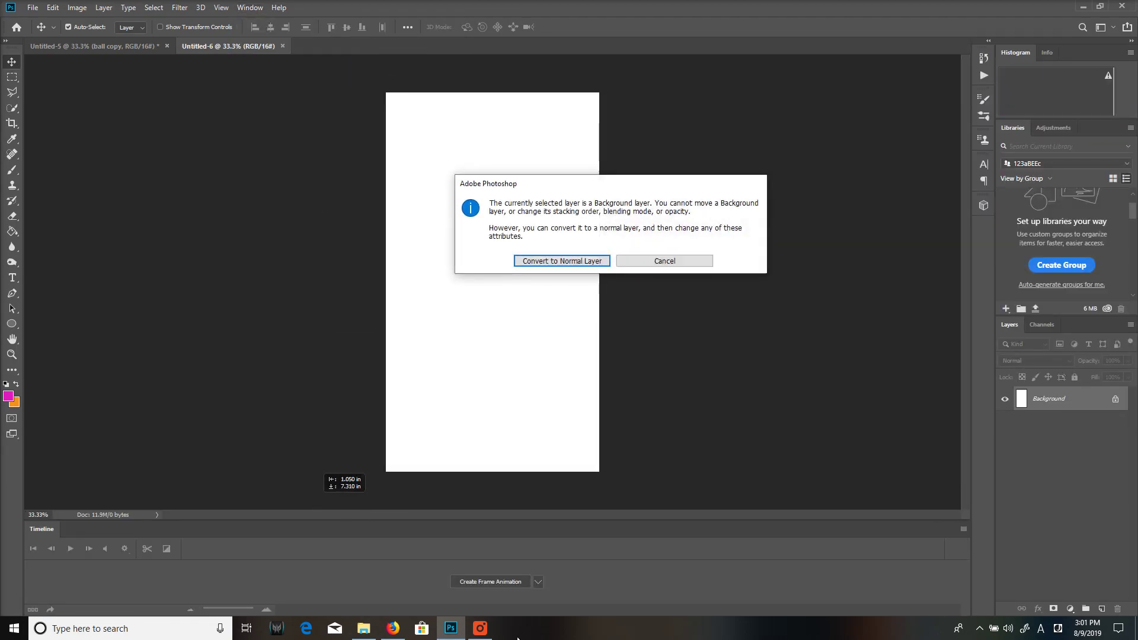
left_click(664, 262)
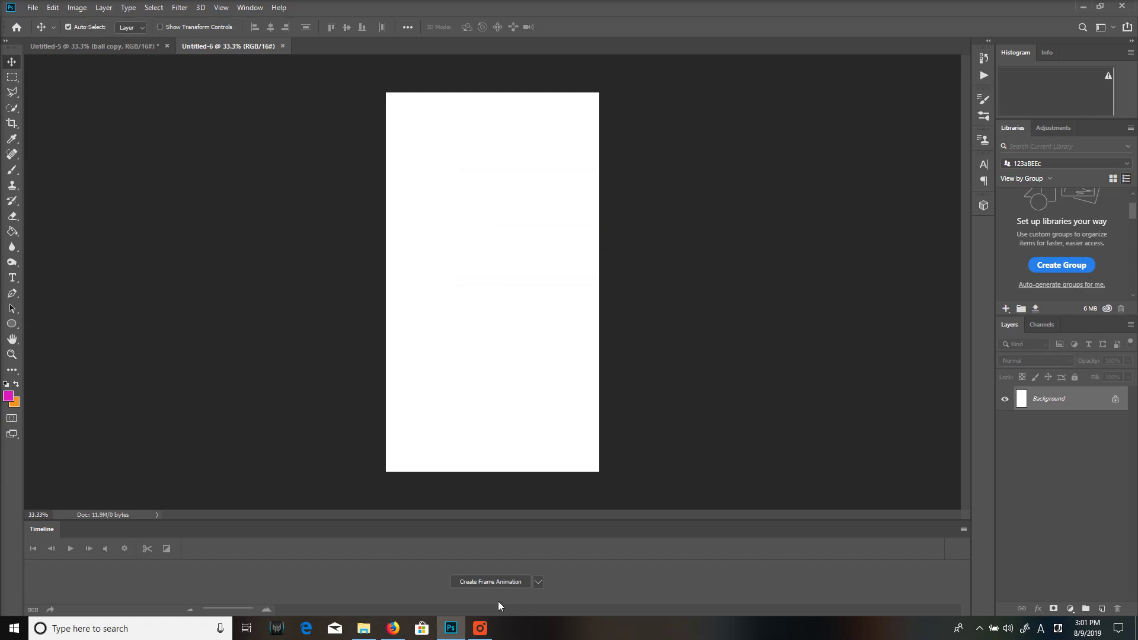
left_click(473, 580)
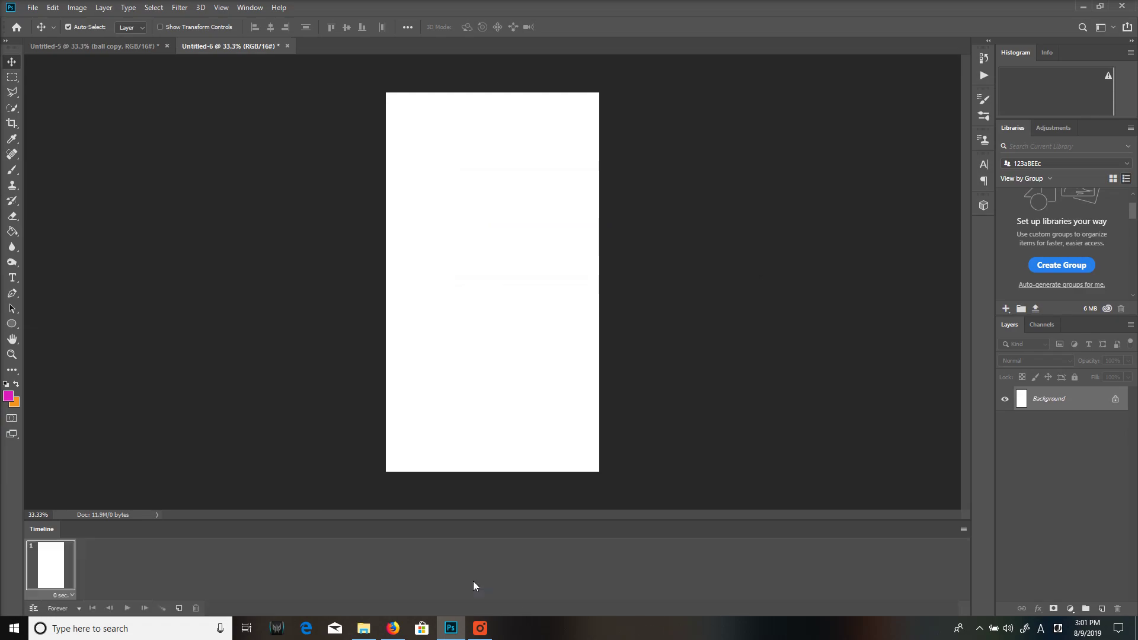
Step: Add a new layer and draw a magenta rounded-rectangle floor strip across the page bottom
left_click(1101, 609)
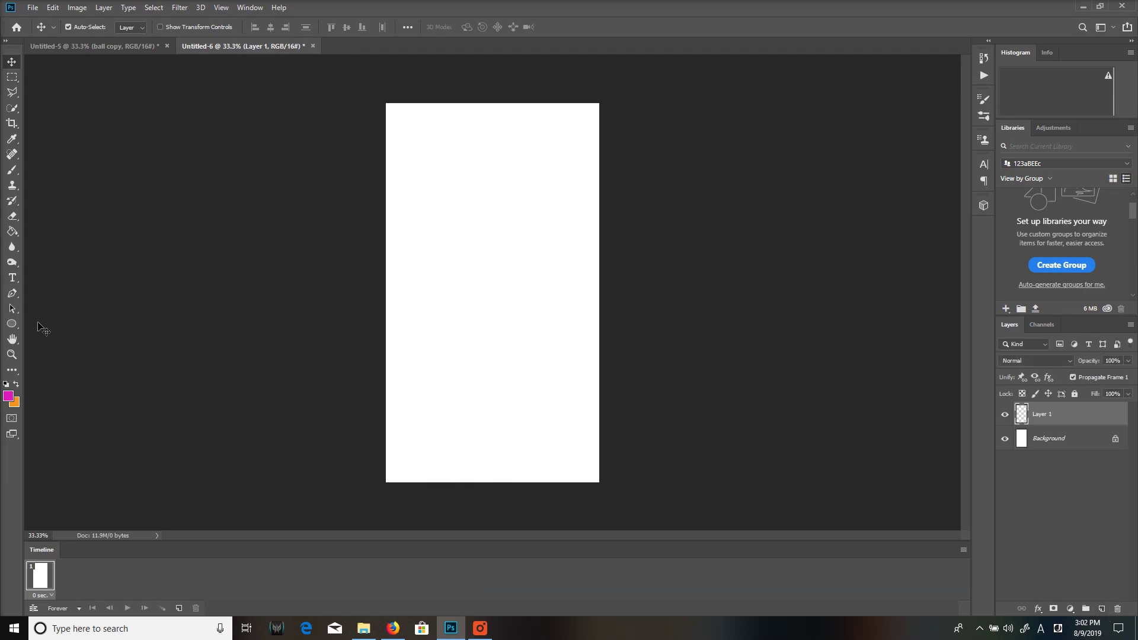
left_click(11, 324)
left_click(55, 335)
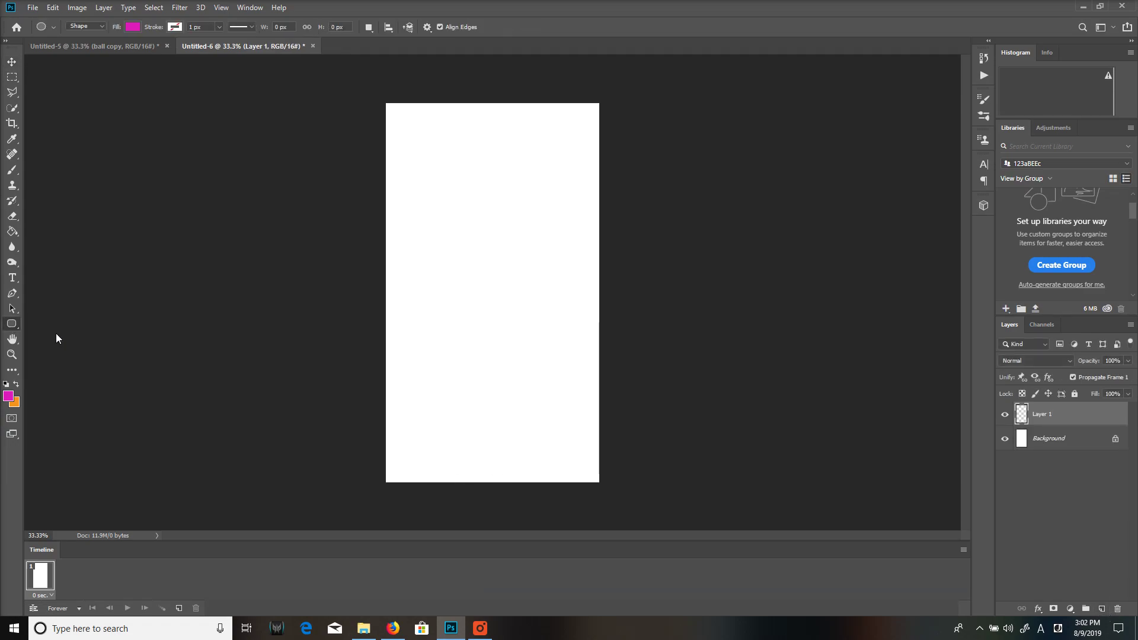
left_click_drag(353, 435, 643, 494)
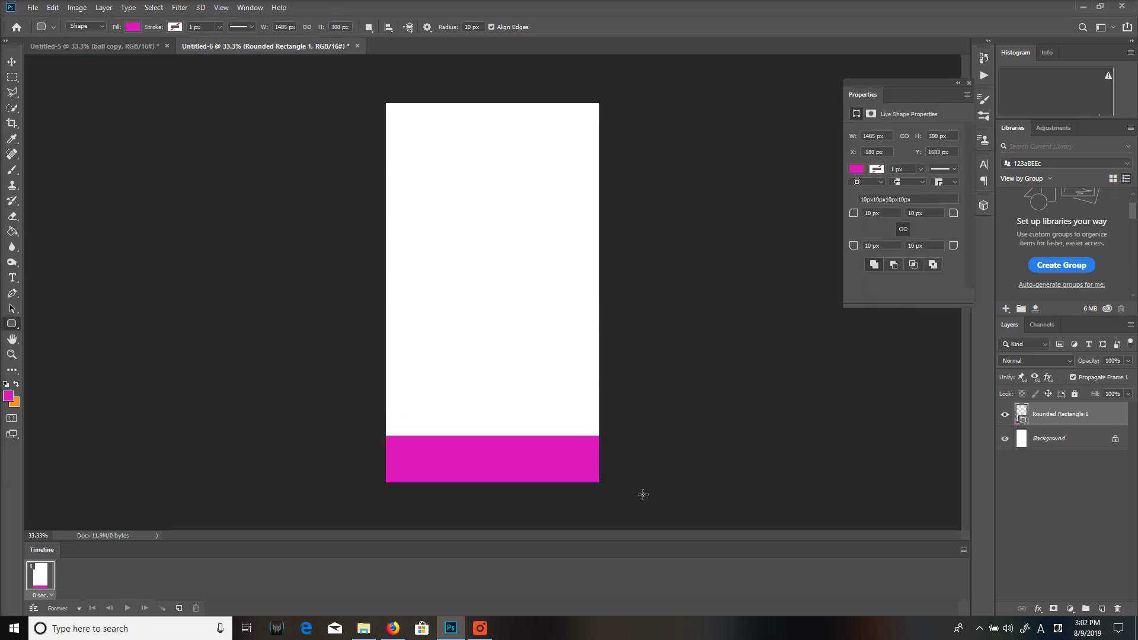
Step: Draw a circle near the top with the Ellipse Tool and fill it orange
right_click(10, 324)
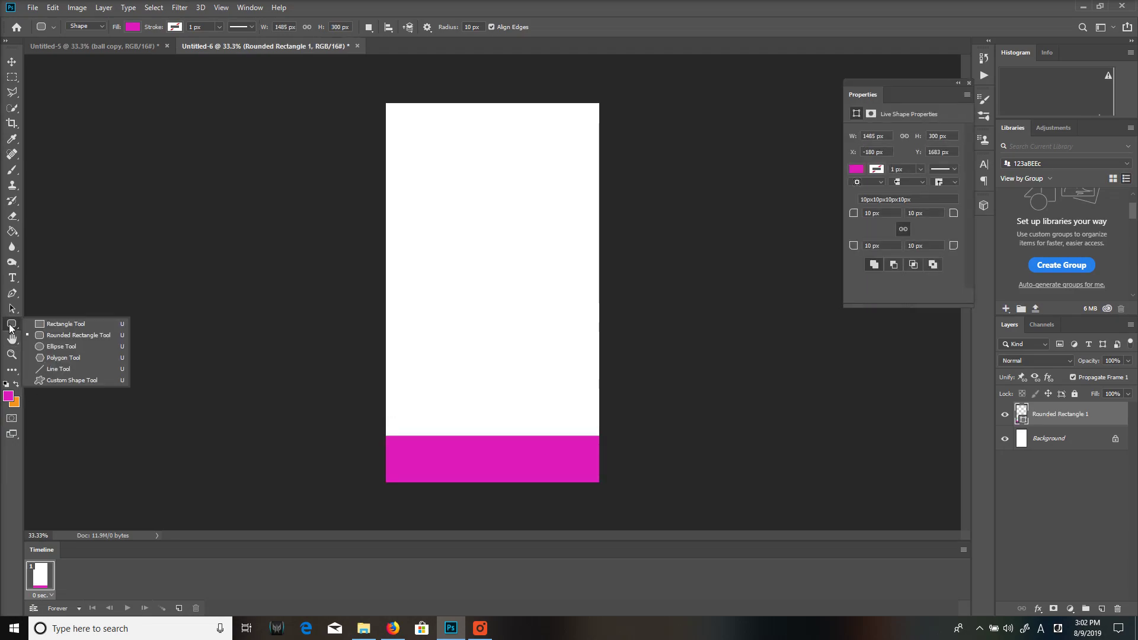
left_click(63, 346)
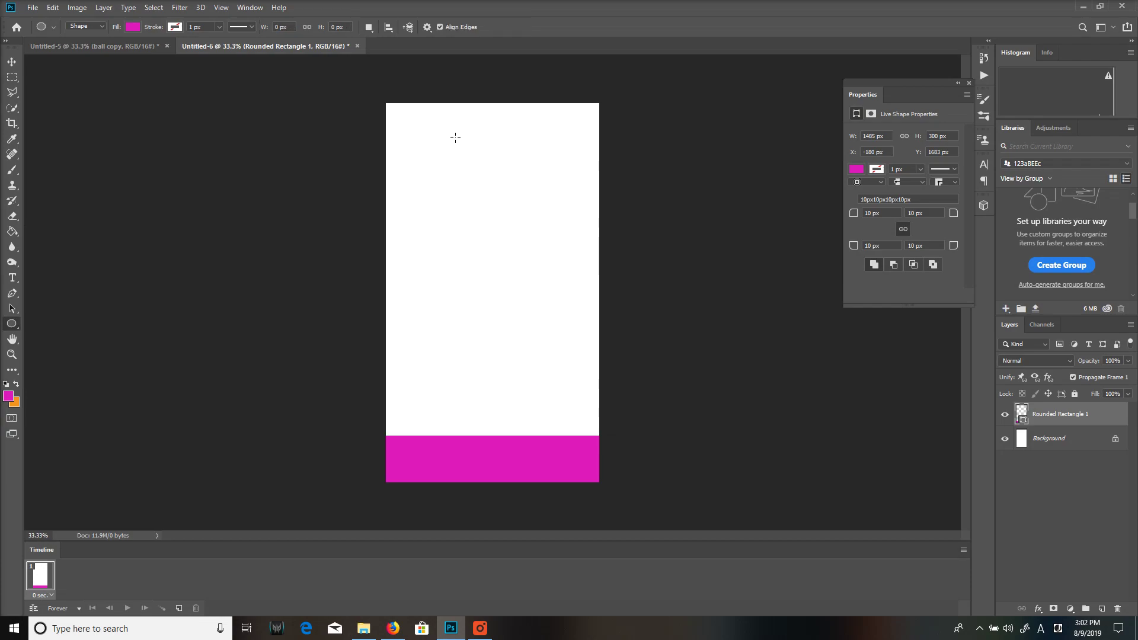
left_click_drag(470, 157, 519, 205)
left_click(856, 188)
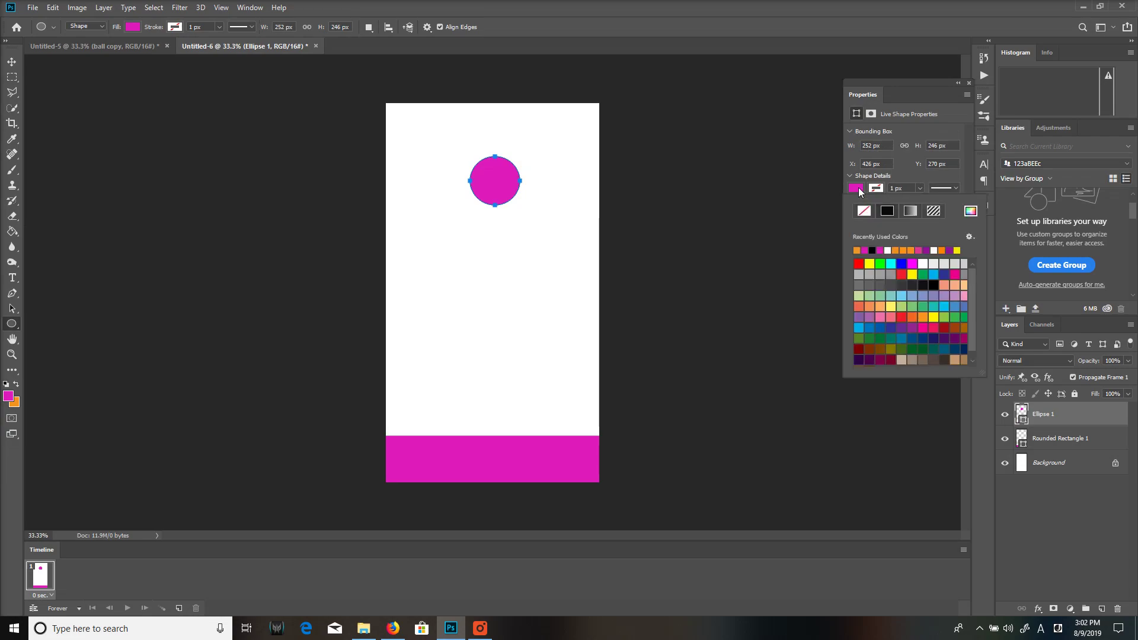
left_click(857, 250)
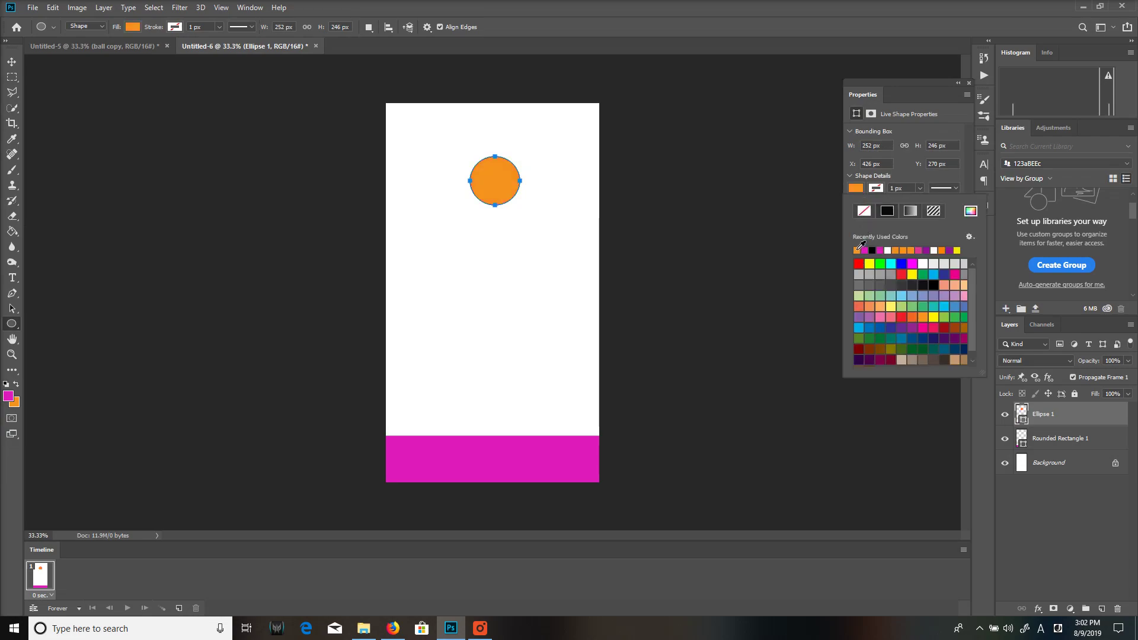
left_click(678, 250)
key("Return")
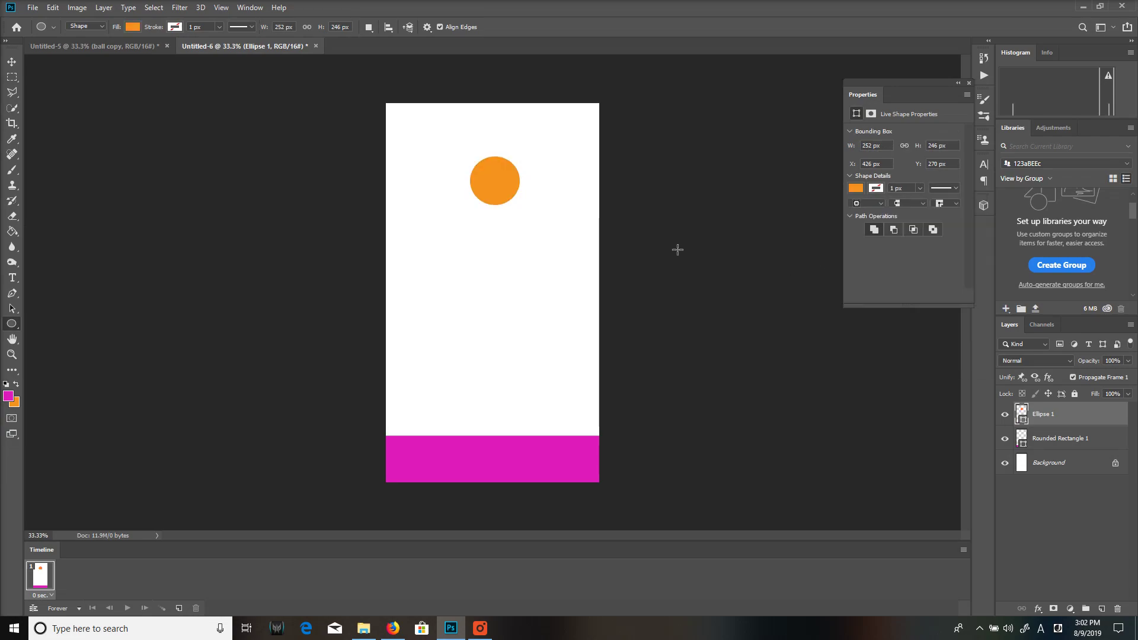
Step: Position the ball near the top with the Move tool and add a second frame with it lower
left_click(969, 83)
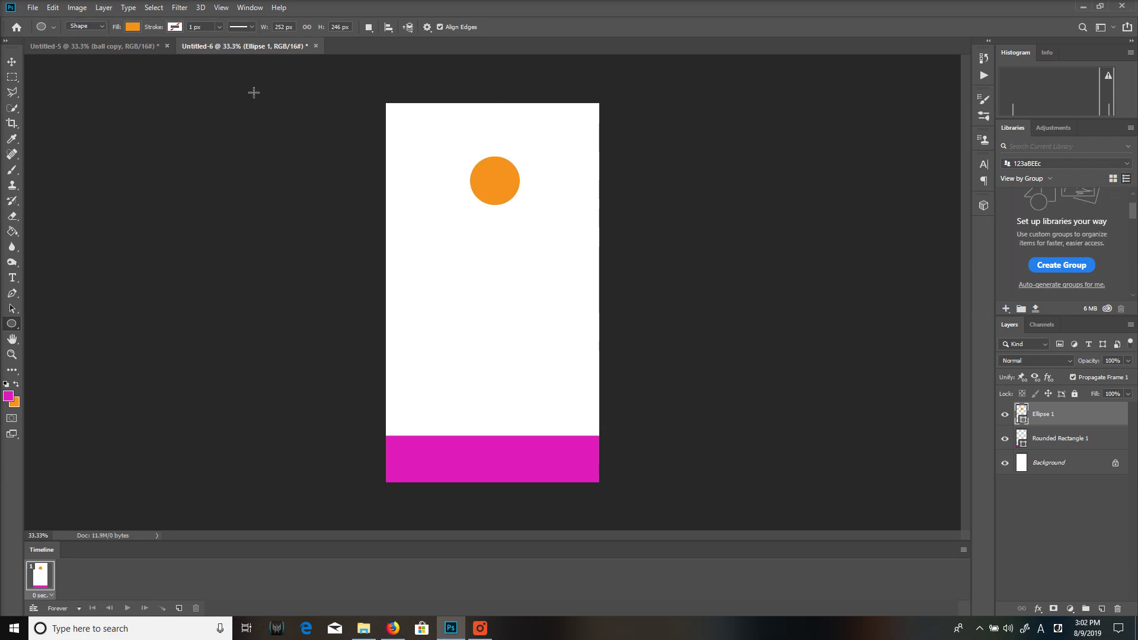
left_click(13, 64)
mouse_move(489, 179)
left_mouse_down()
mouse_move(467, 177)
mouse_move(492, 179)
left_mouse_up()
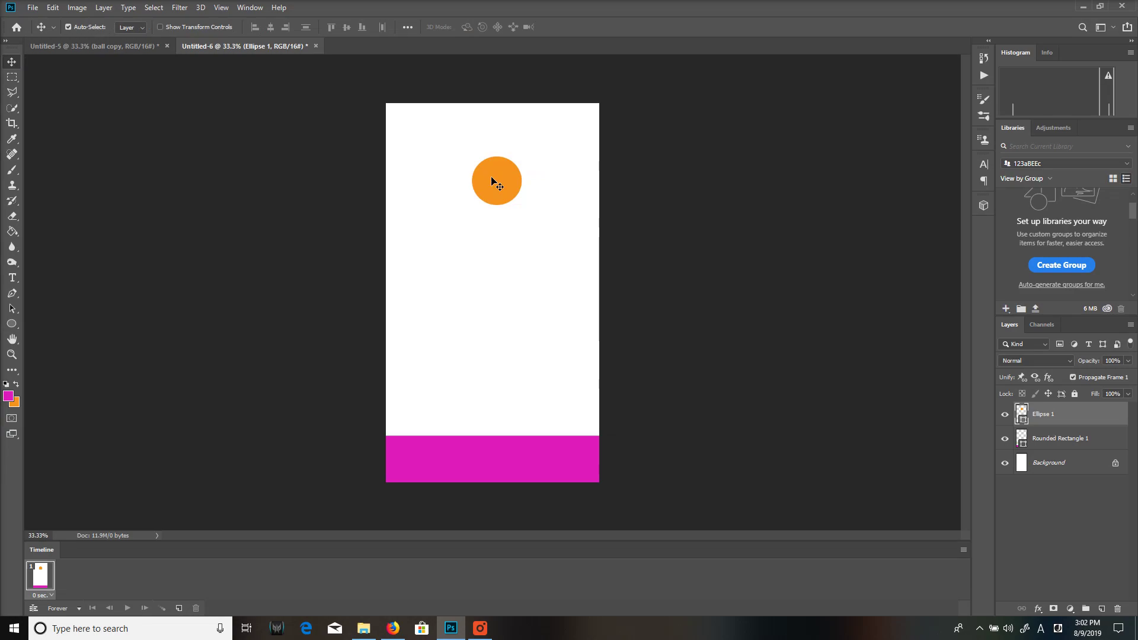
left_click(179, 609)
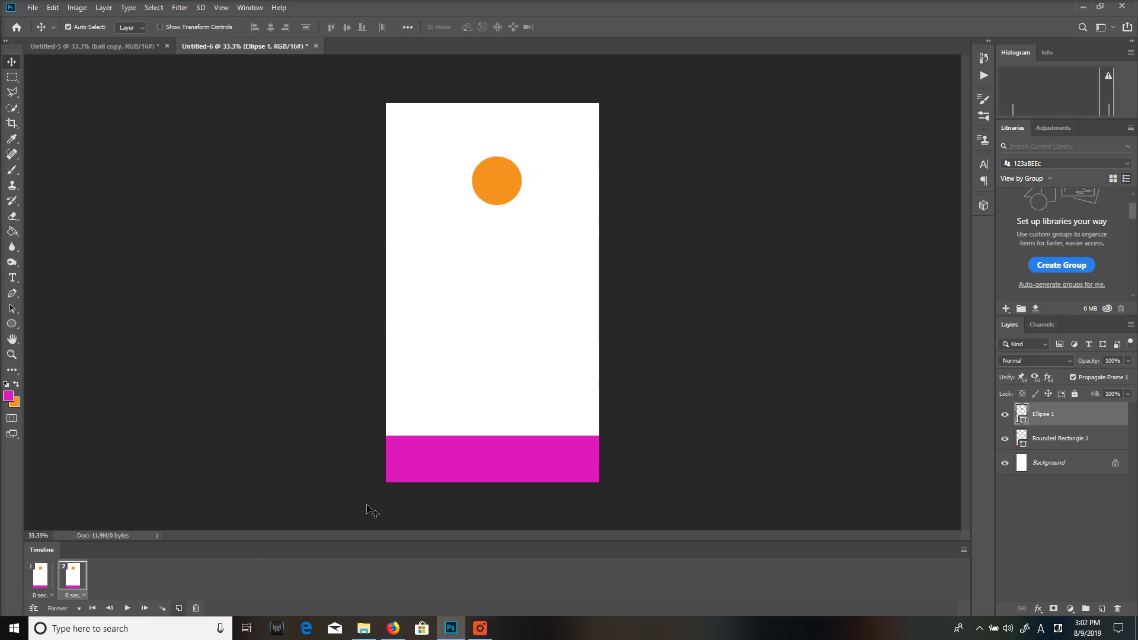
left_click_drag(497, 181, 482, 297)
Step: Add further frames, dragging the ball down until it rests on the magenta floor
left_click(178, 608)
left_click(178, 609)
left_click(179, 609)
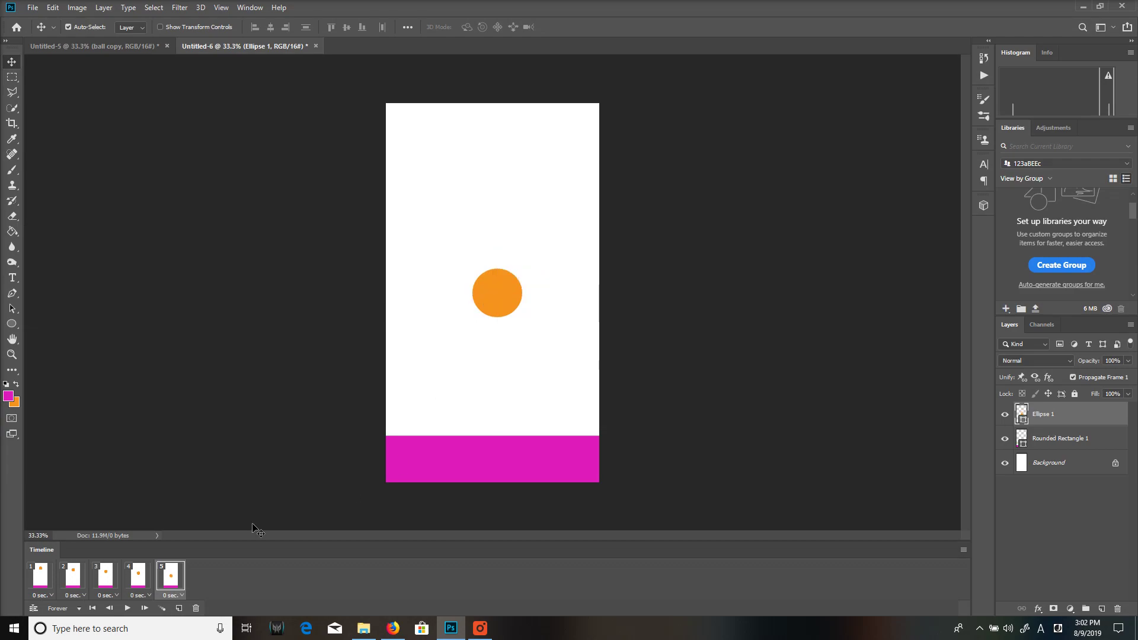
left_click(179, 608)
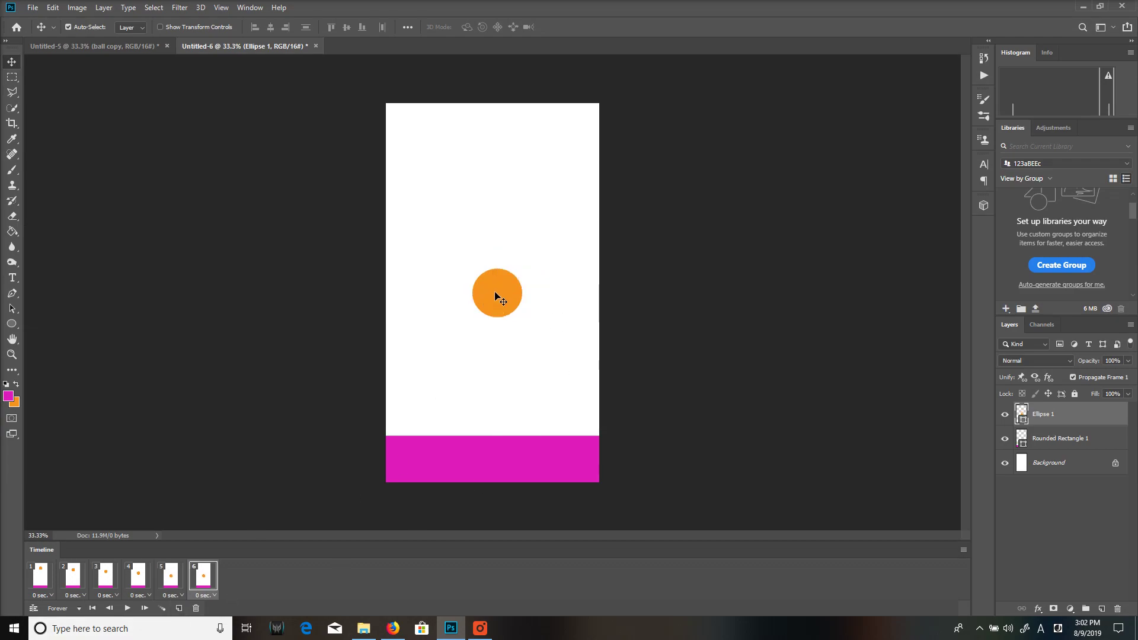
left_click_drag(495, 294, 483, 433)
left_click(178, 608)
left_click(178, 608)
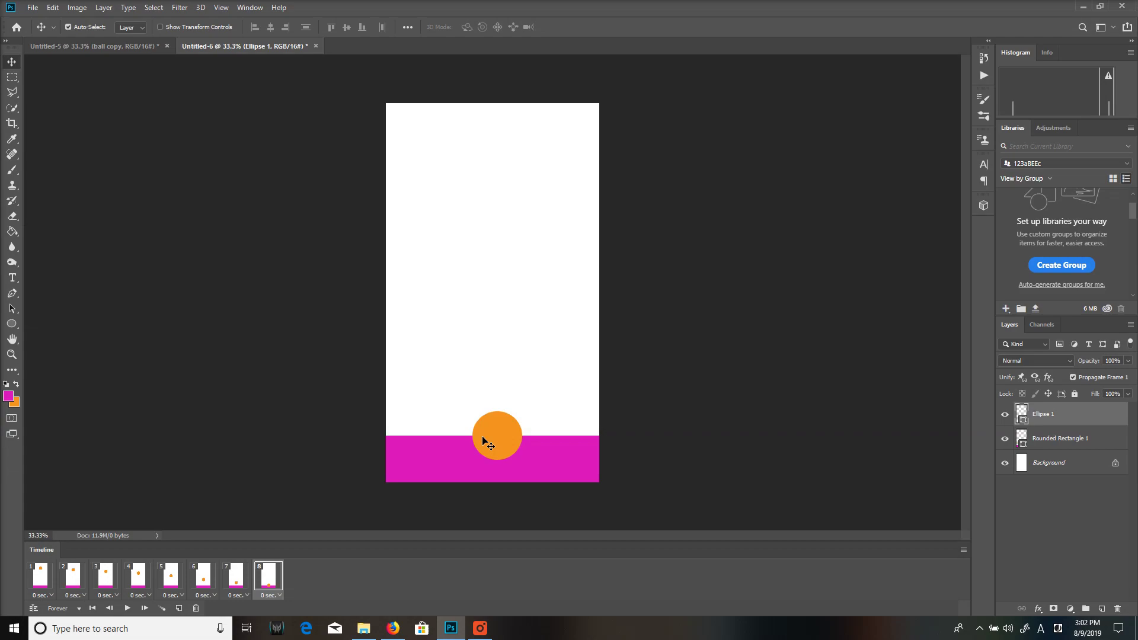
right_click(1043, 416)
left_click(749, 388)
Step: Add a ninth frame and duplicate the ball layer as Ellipse 1 copy
left_click(179, 608)
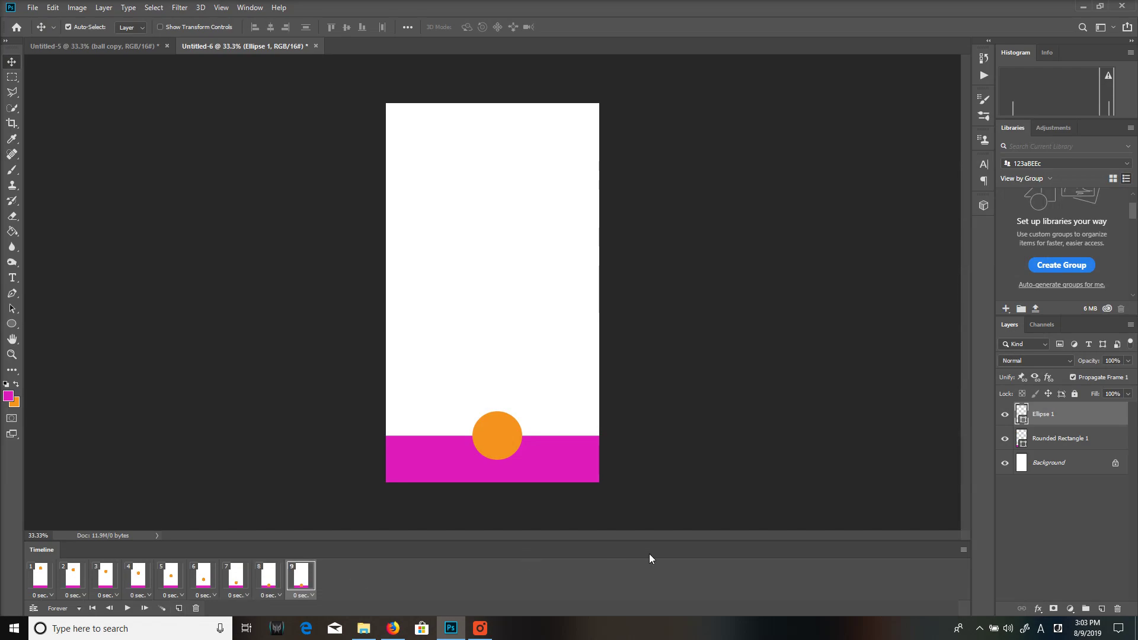
right_click(1058, 418)
left_click(926, 179)
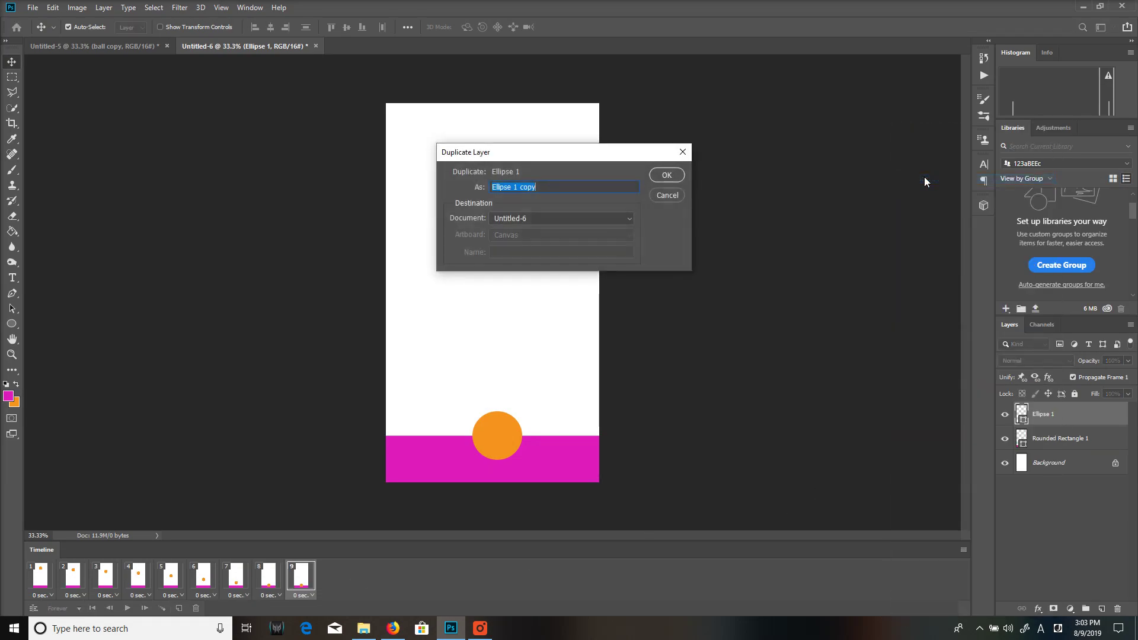
left_click(666, 175)
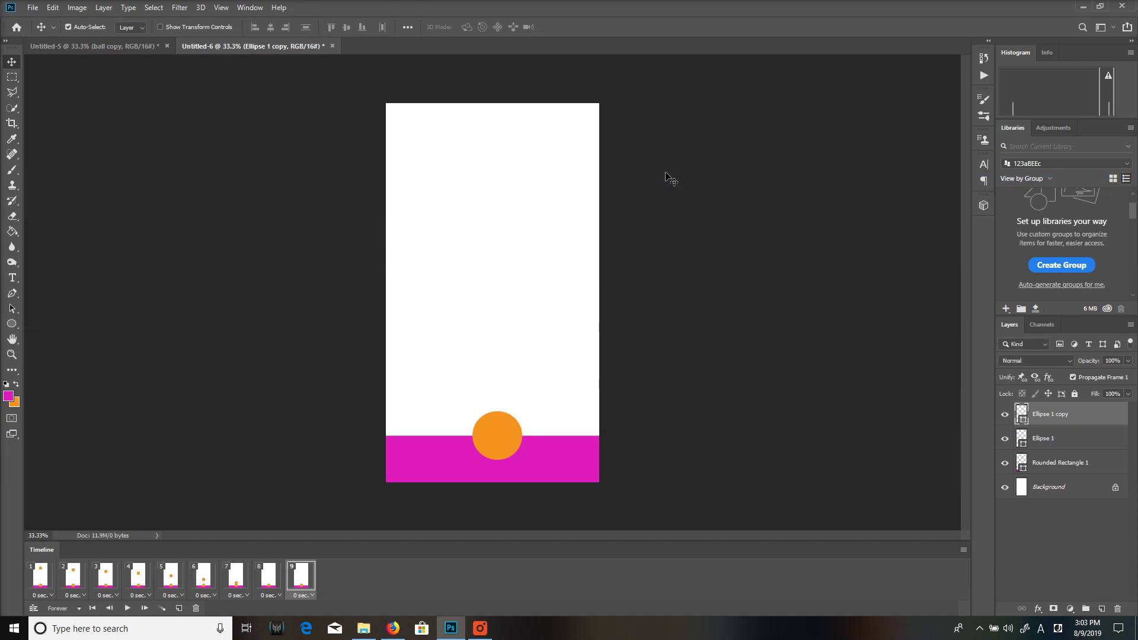
Step: Hide Ellipse 1 copy in frames 1–8 and hide the original Ellipse 1 in frame 9
left_click(272, 585)
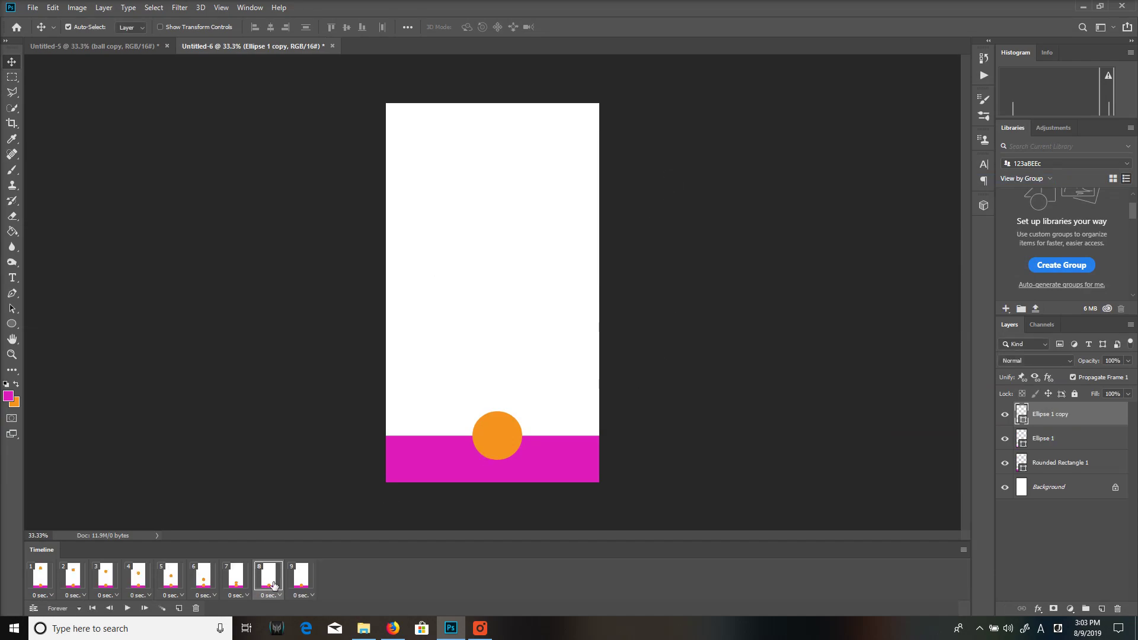
left_click(32, 583, "shift")
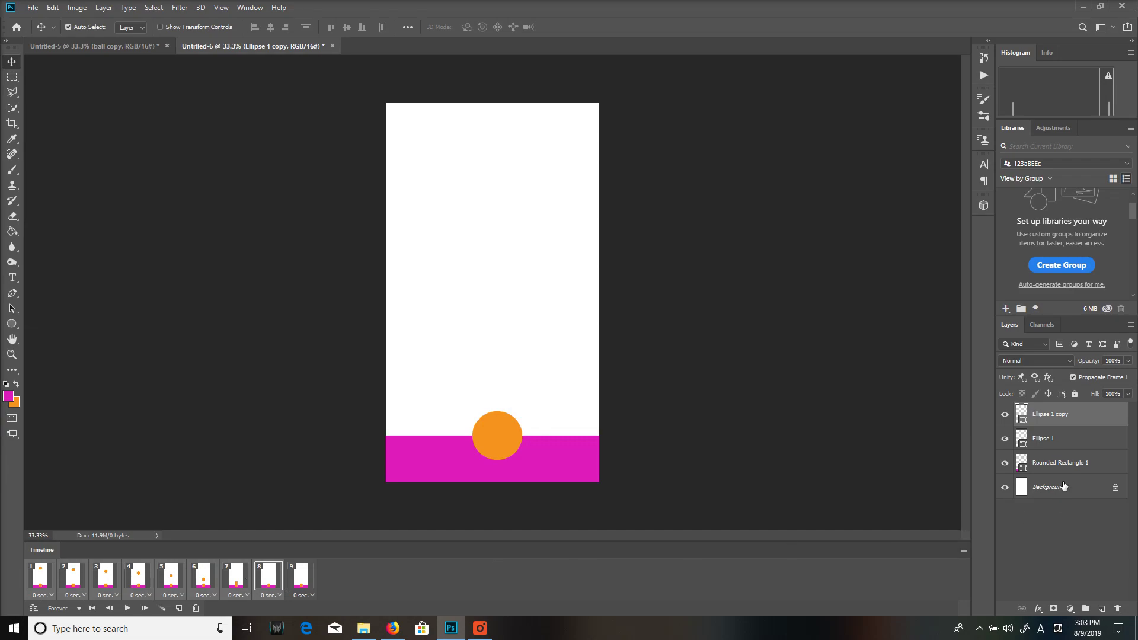
left_click(1005, 415)
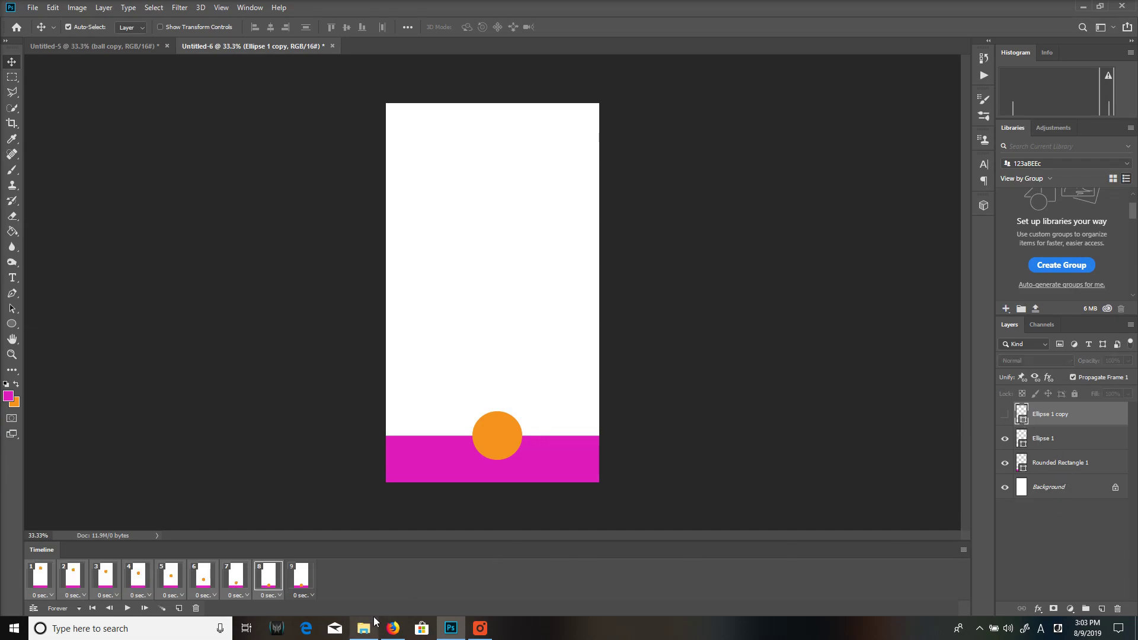
left_click(305, 582)
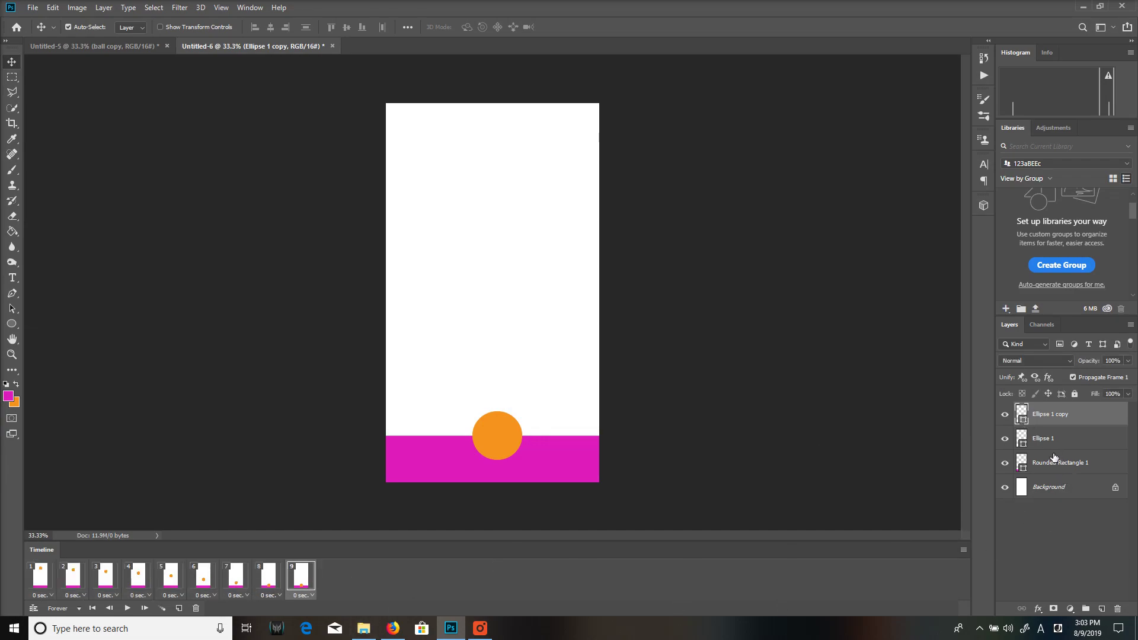
left_click(1006, 439)
Step: Squash the ball copy vertically against the floor and add a tenth frame
key("ctrl+t")
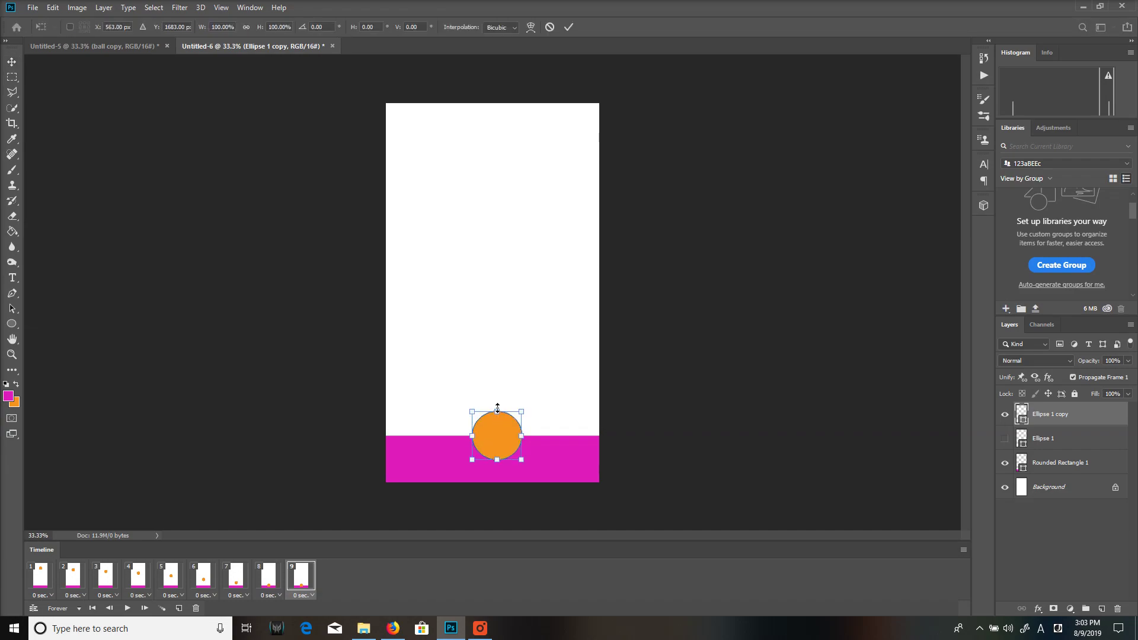
left_click_drag(497, 407, 497, 423)
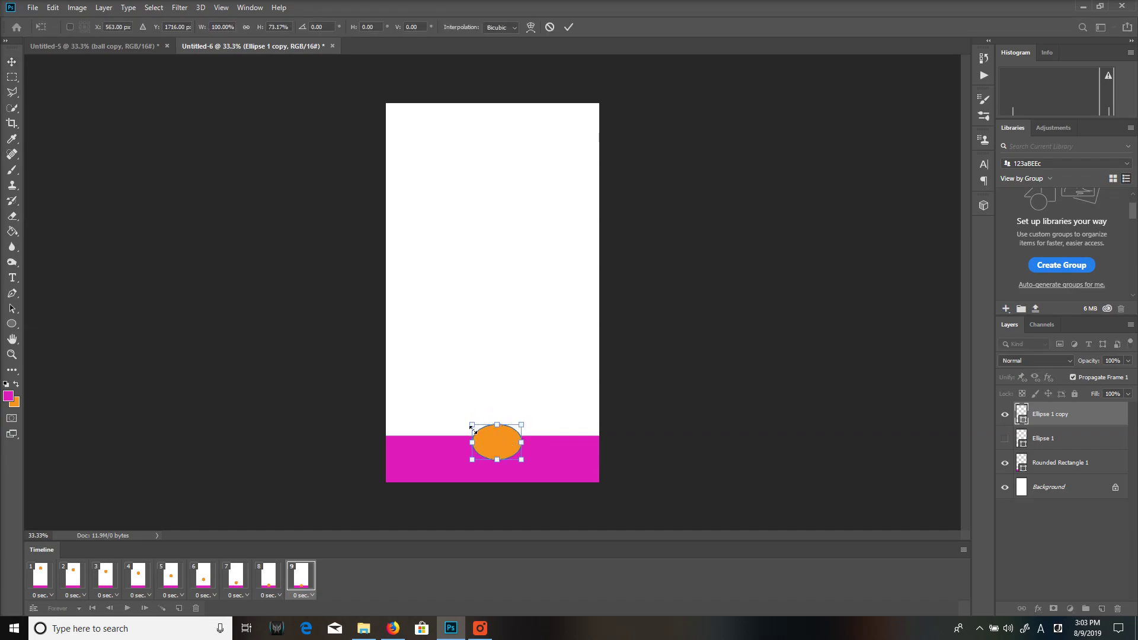
key("Return")
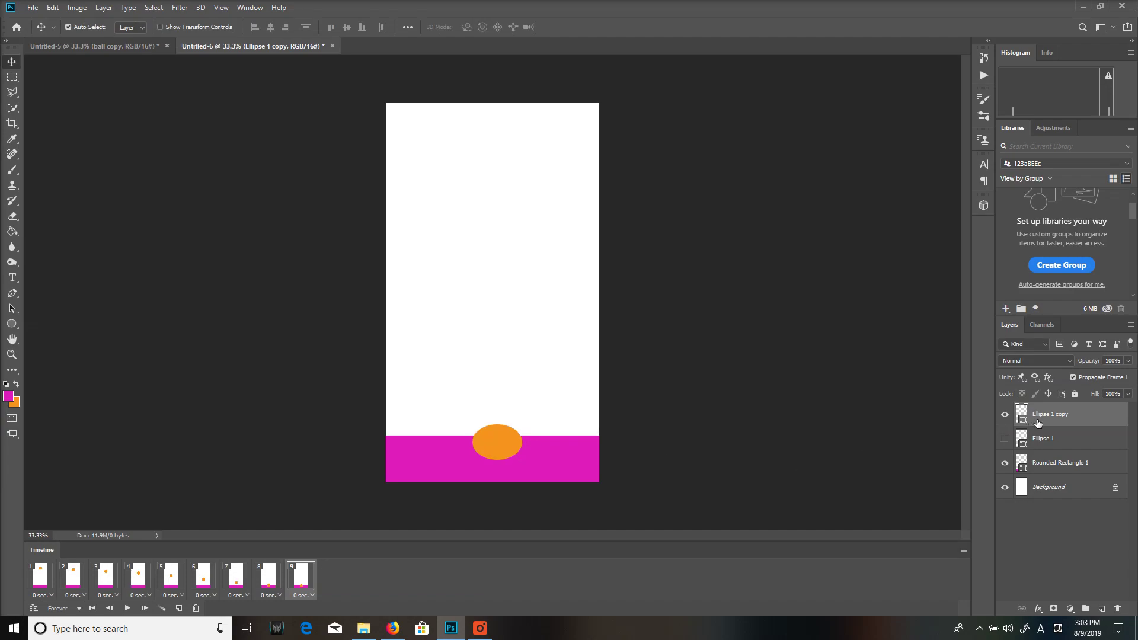
left_click(179, 609)
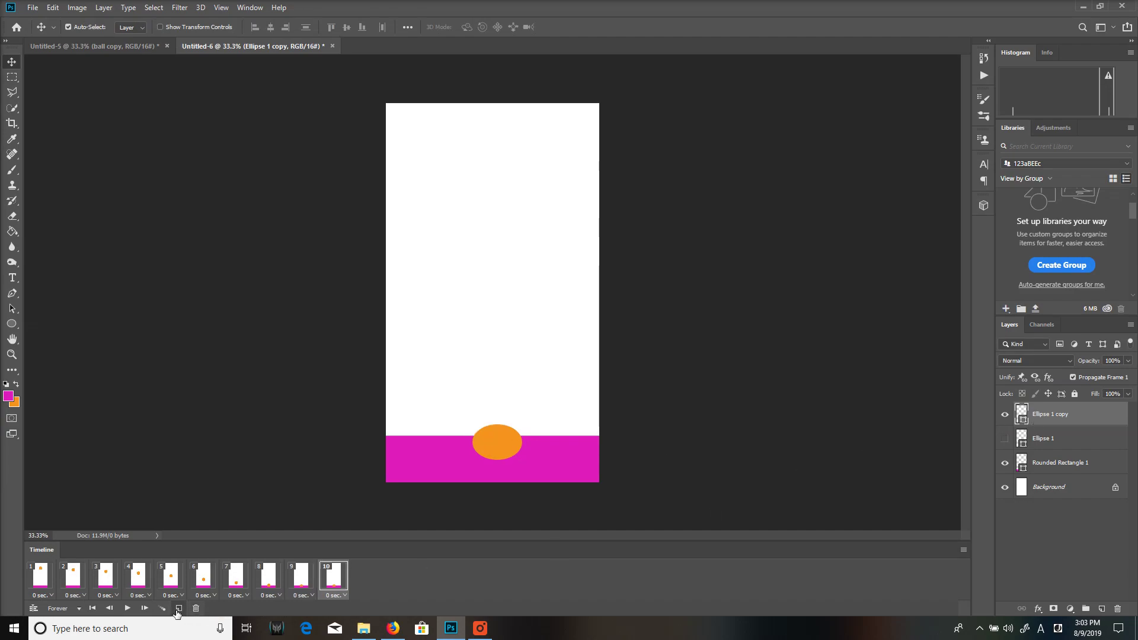
Step: Duplicate the squashed ball as Ellipse 1 copy 2 and hide it in frame 9
right_click(1056, 418)
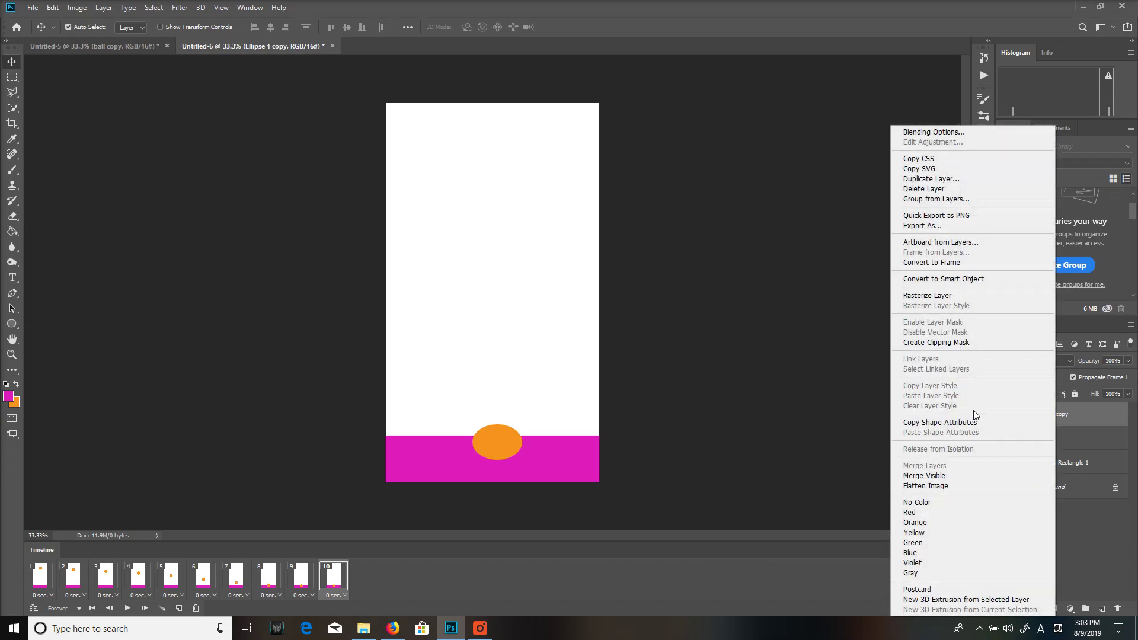
left_click(955, 186)
left_click(667, 176)
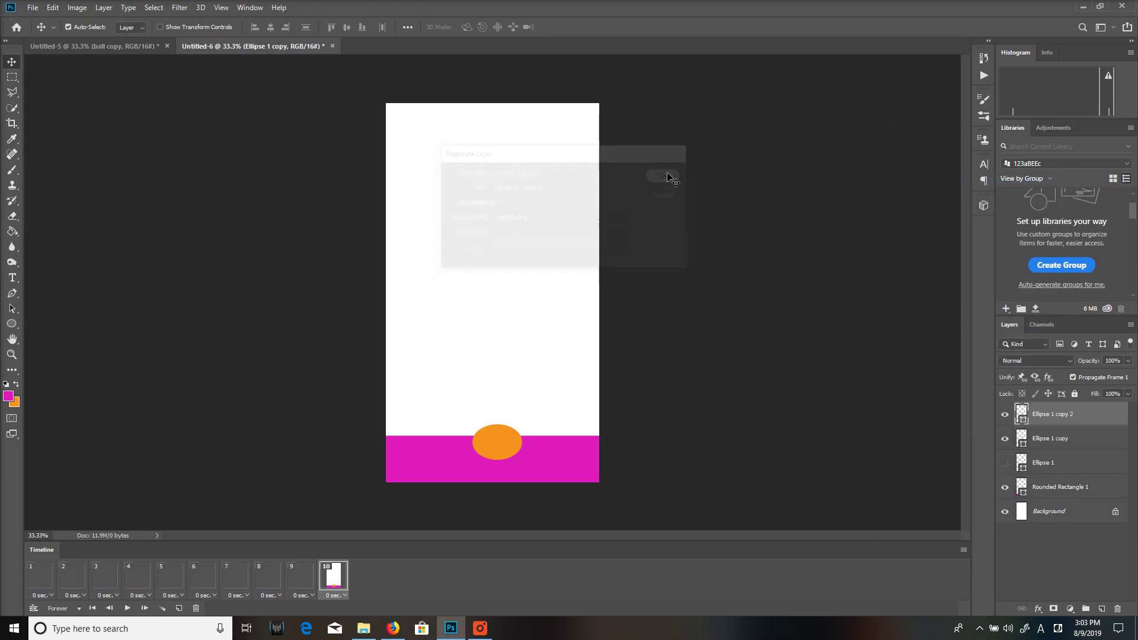
left_click(310, 585)
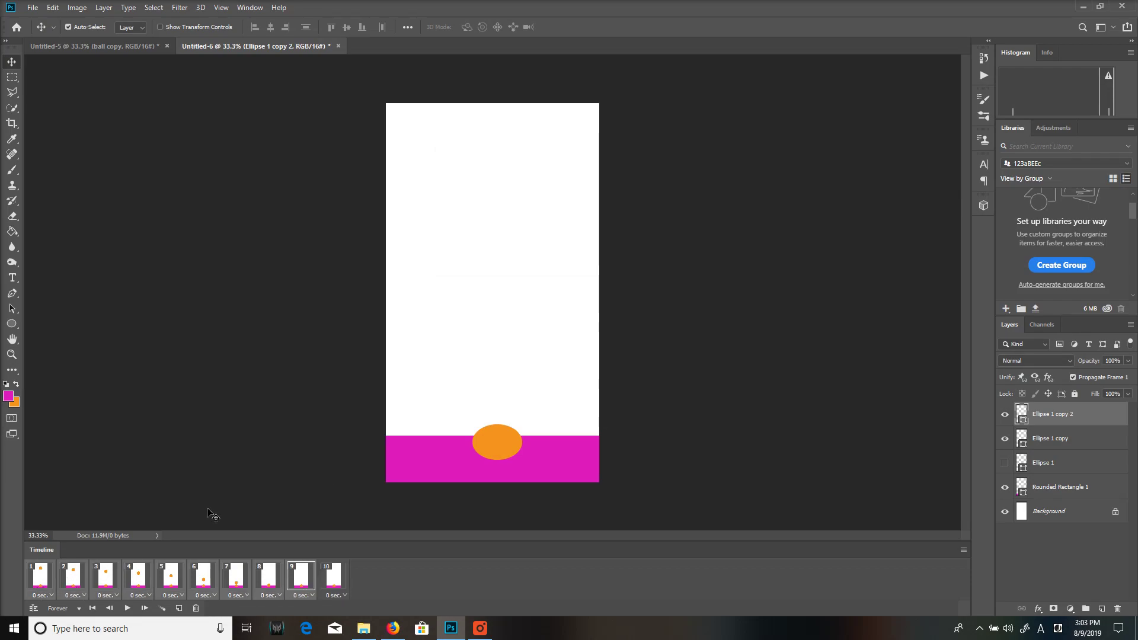
left_click(1006, 415)
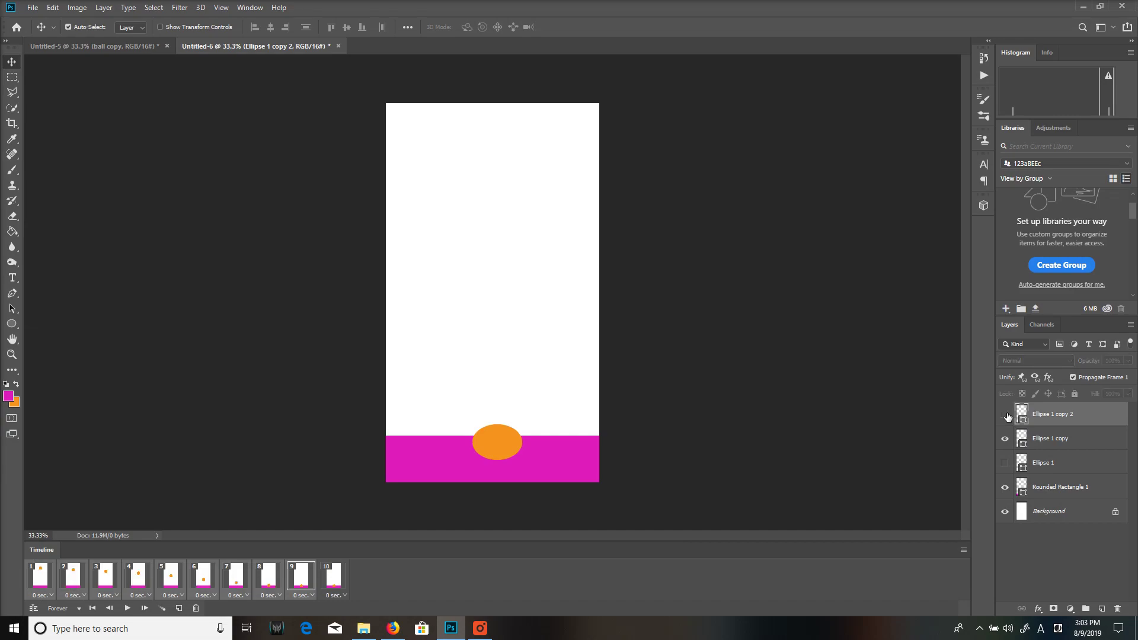
left_click(331, 586)
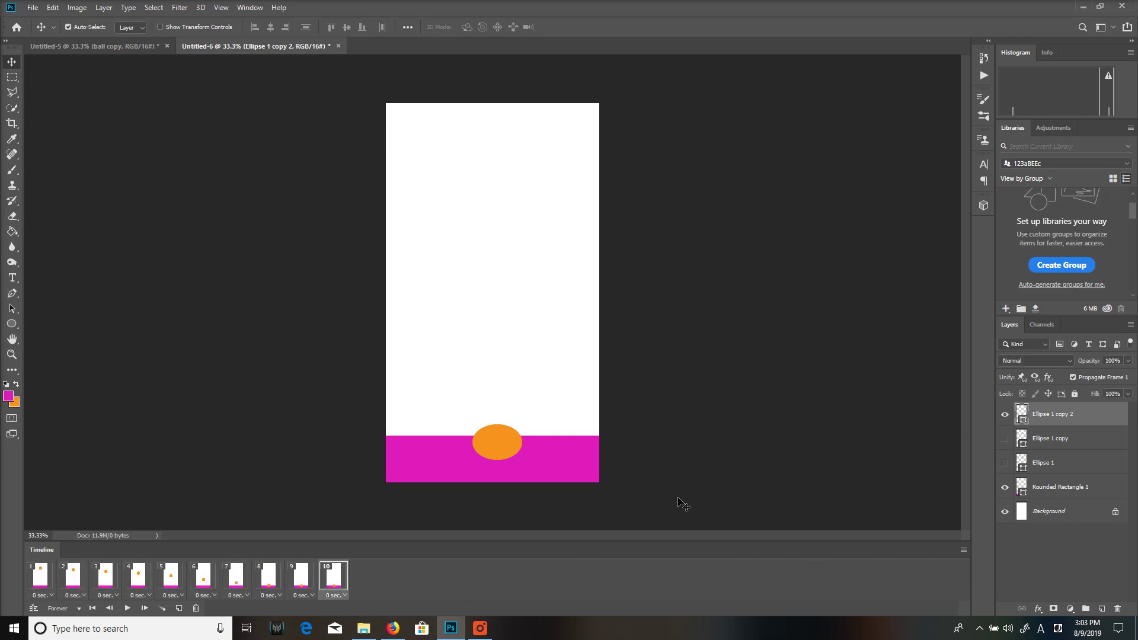
Step: Squash the frame-10 ball to about half height and add frame 11
key("ctrl+t")
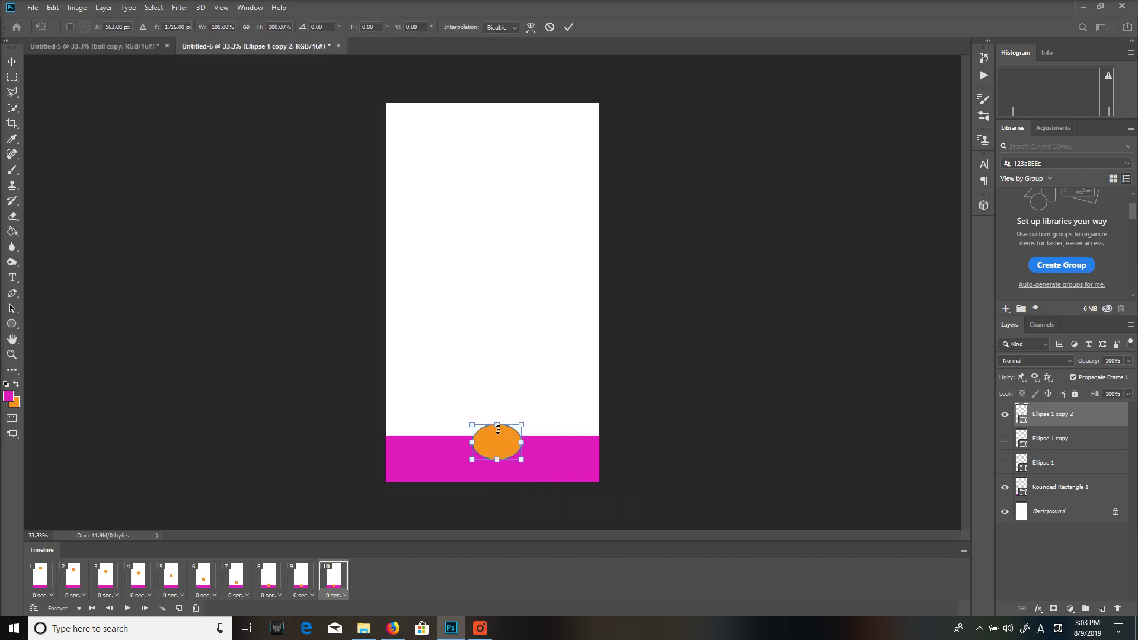
left_click_drag(497, 425, 497, 442)
key("Return")
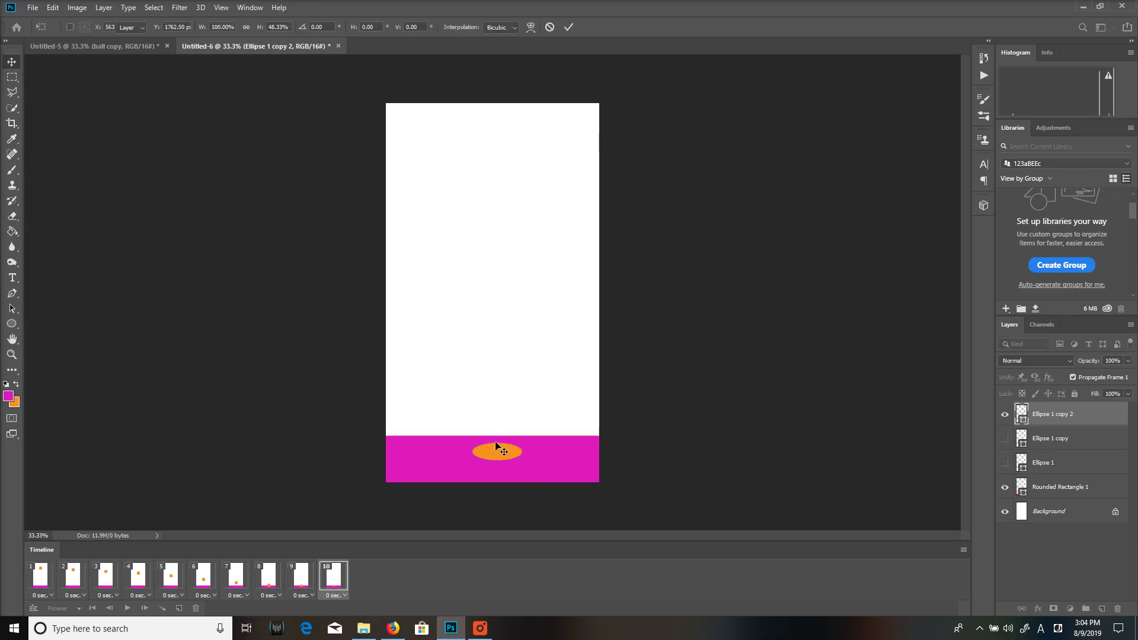
left_click(178, 609)
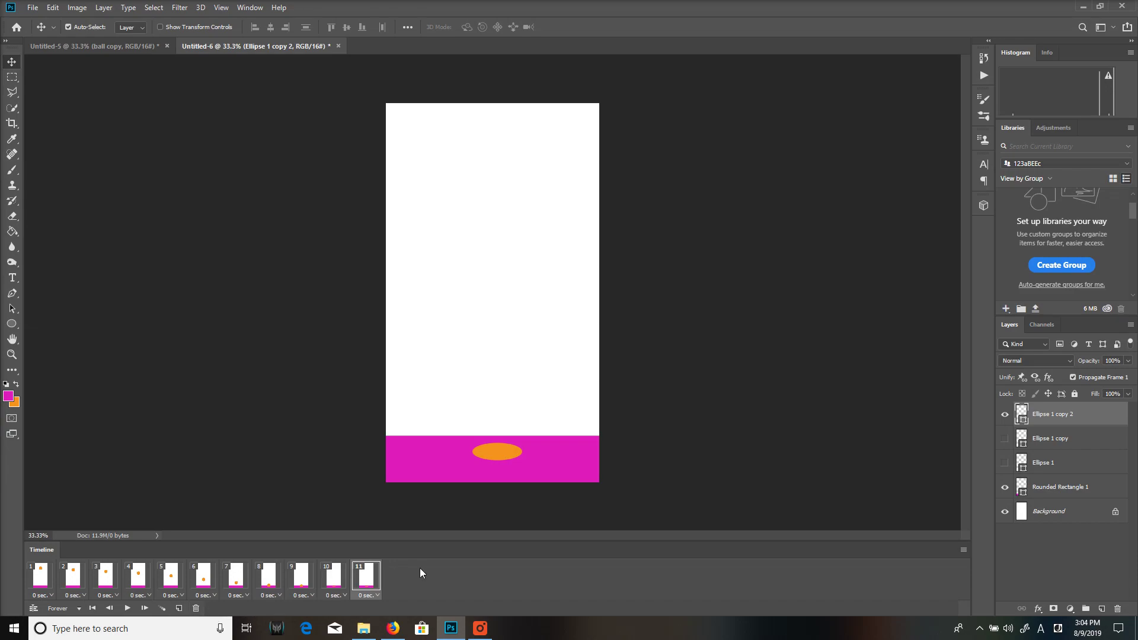
Step: Add frame 12 to the timeline
right_click(1066, 417)
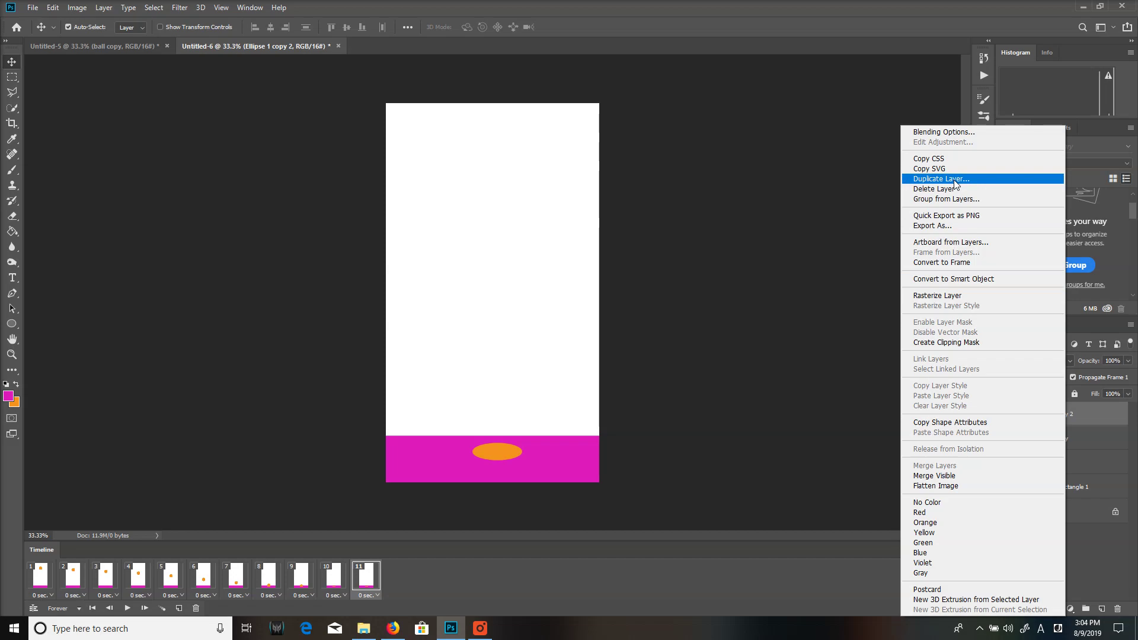
left_click(770, 297)
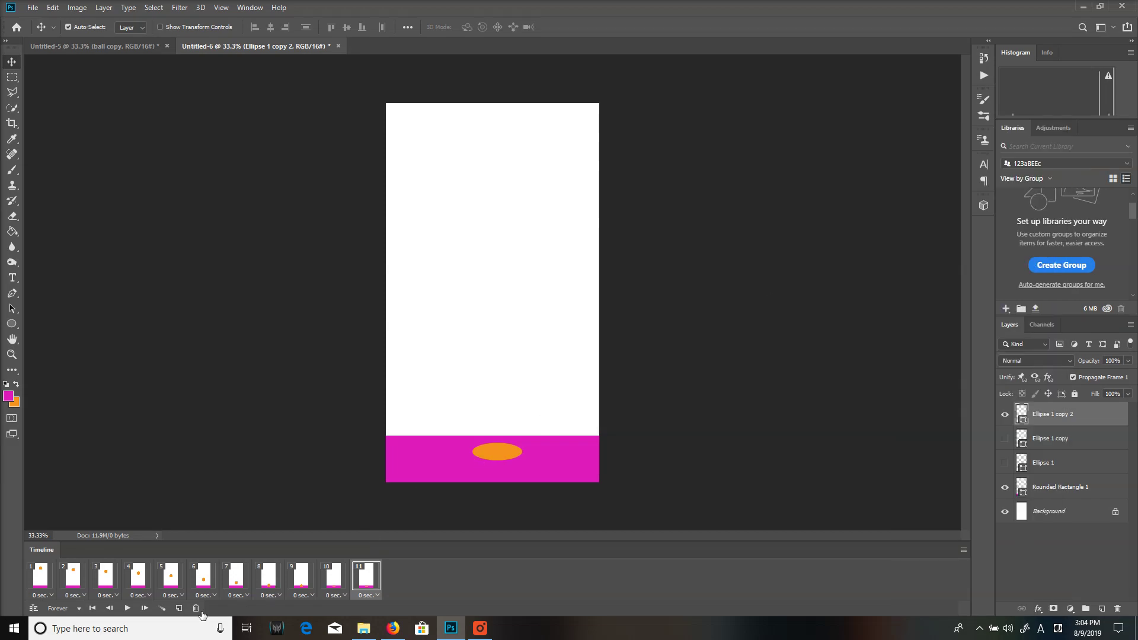
left_click(179, 608)
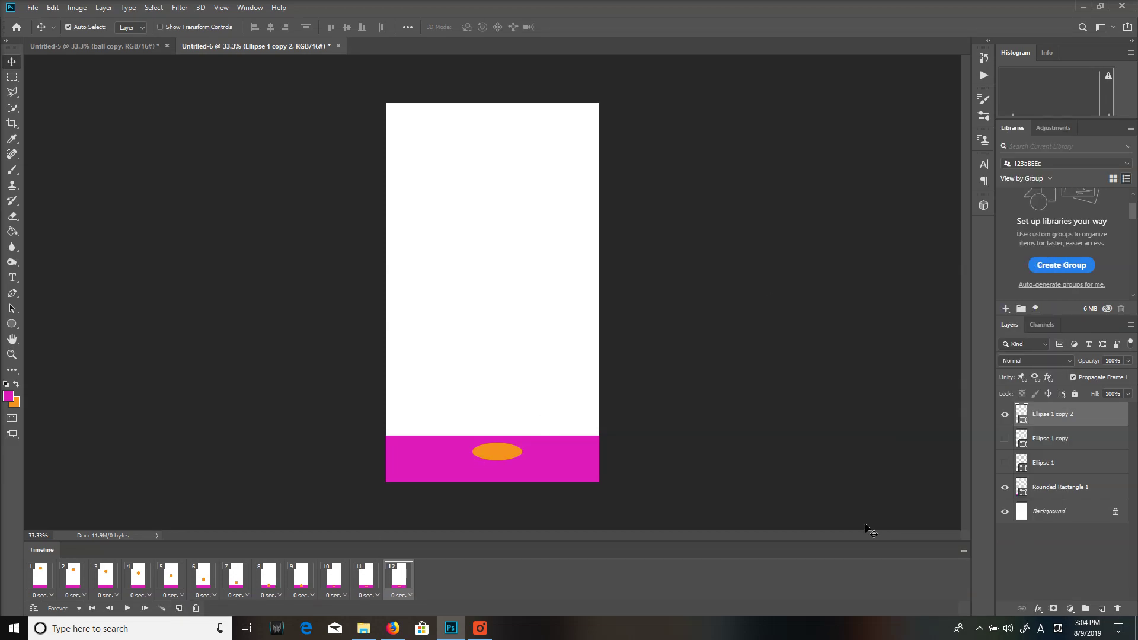
Step: Duplicate Ellipse 1 copy 2 as Ellipse 1 copy 3 and hide it in frames 1–11
right_click(1042, 416)
left_click(948, 178)
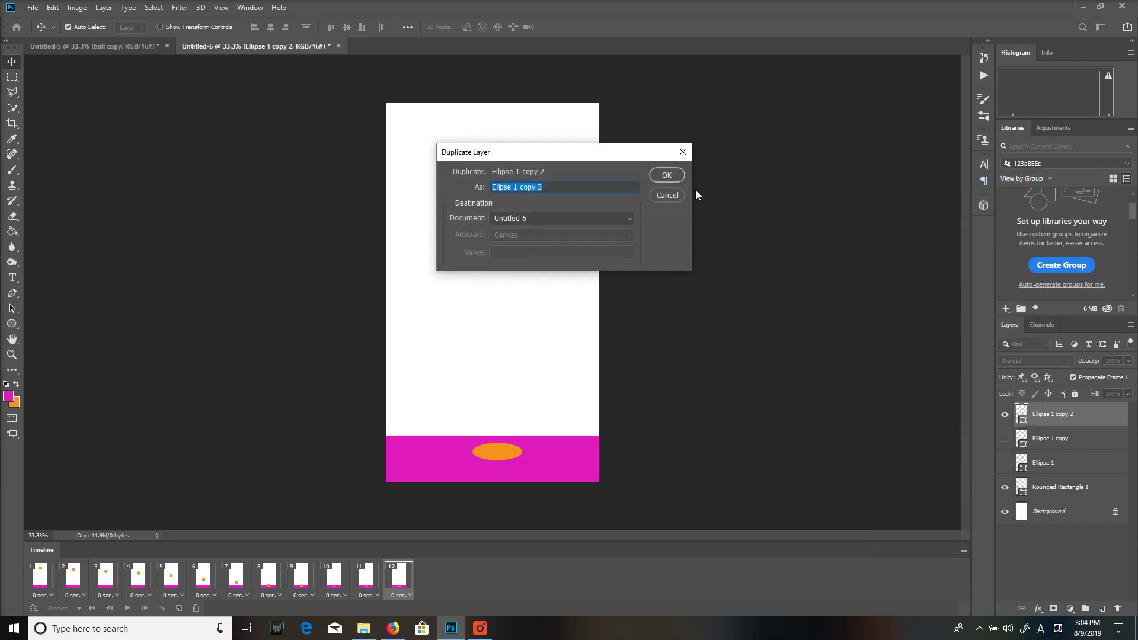
left_click(670, 175)
left_click(361, 583)
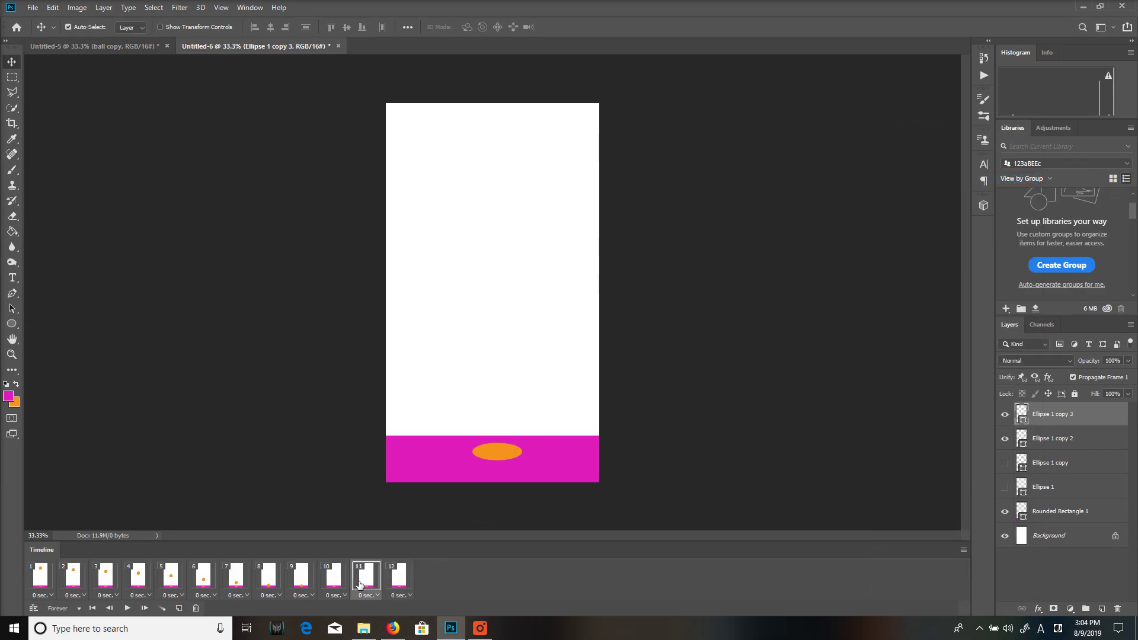
left_click(37, 586, "shift")
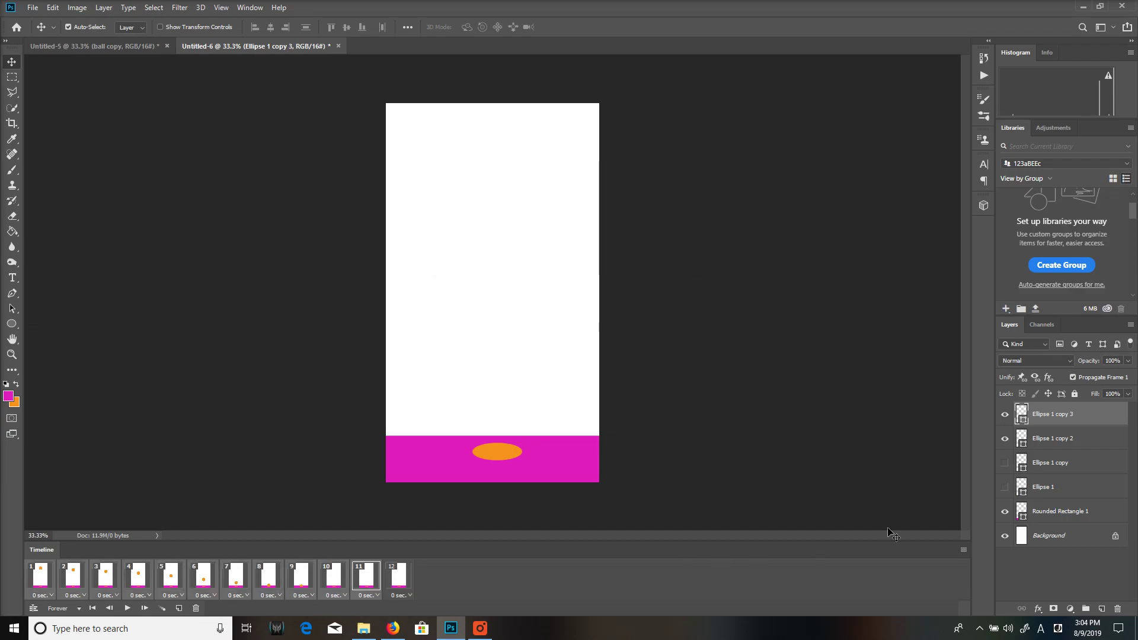
left_click(1005, 415)
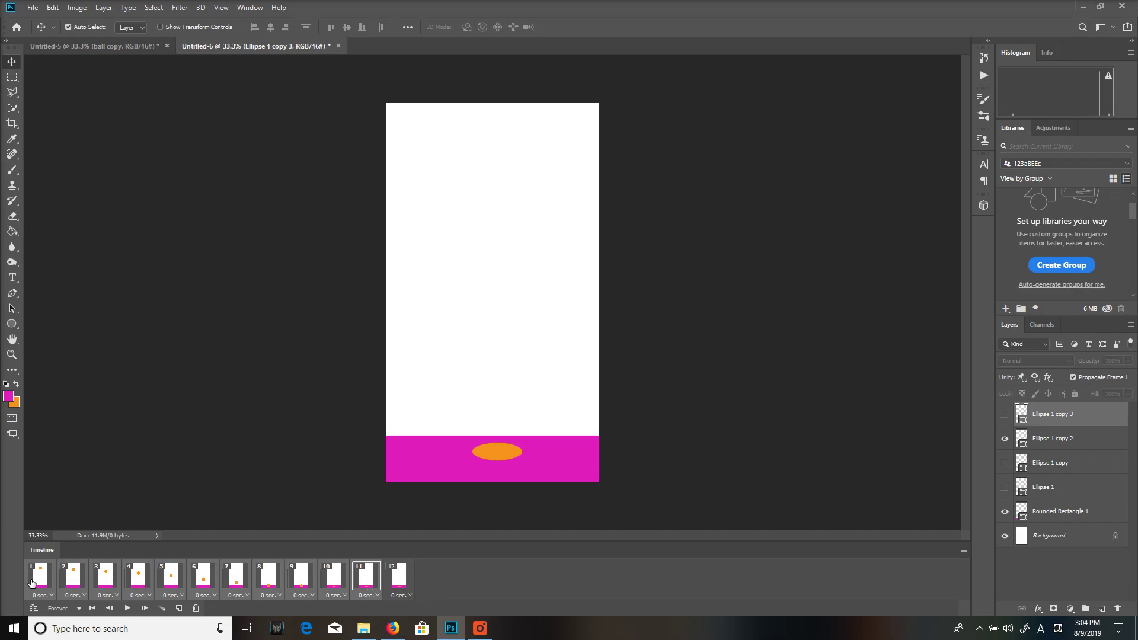
left_click(399, 587)
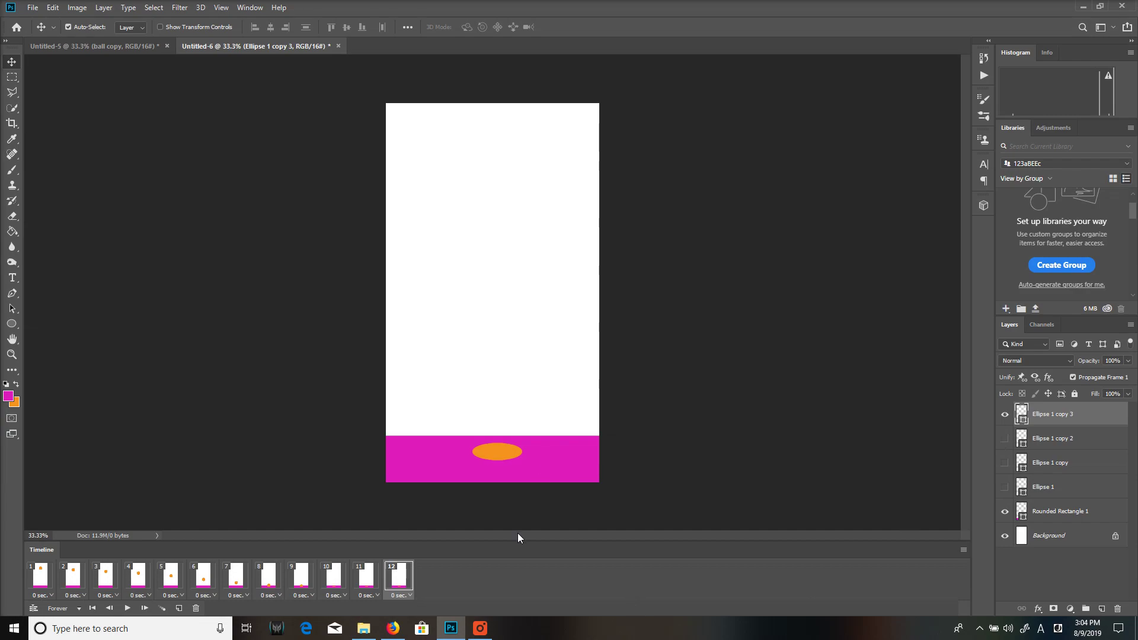
Step: Stretch the frame-12 ball taller by raising its top, then add frame 13
key("ctrl+t")
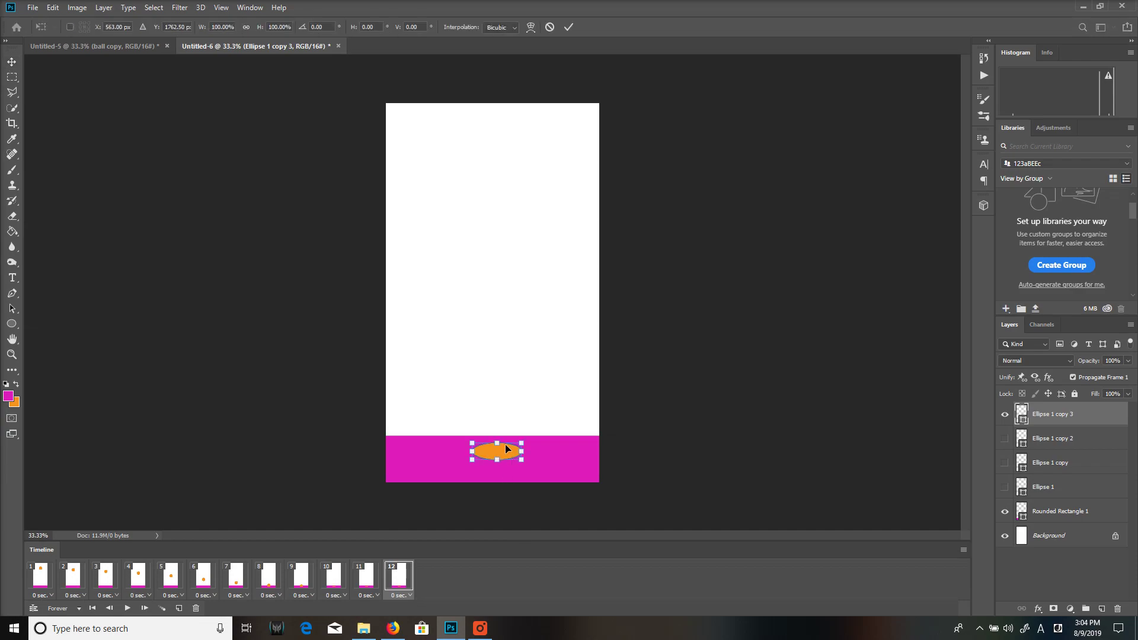
left_click_drag(497, 442, 498, 428)
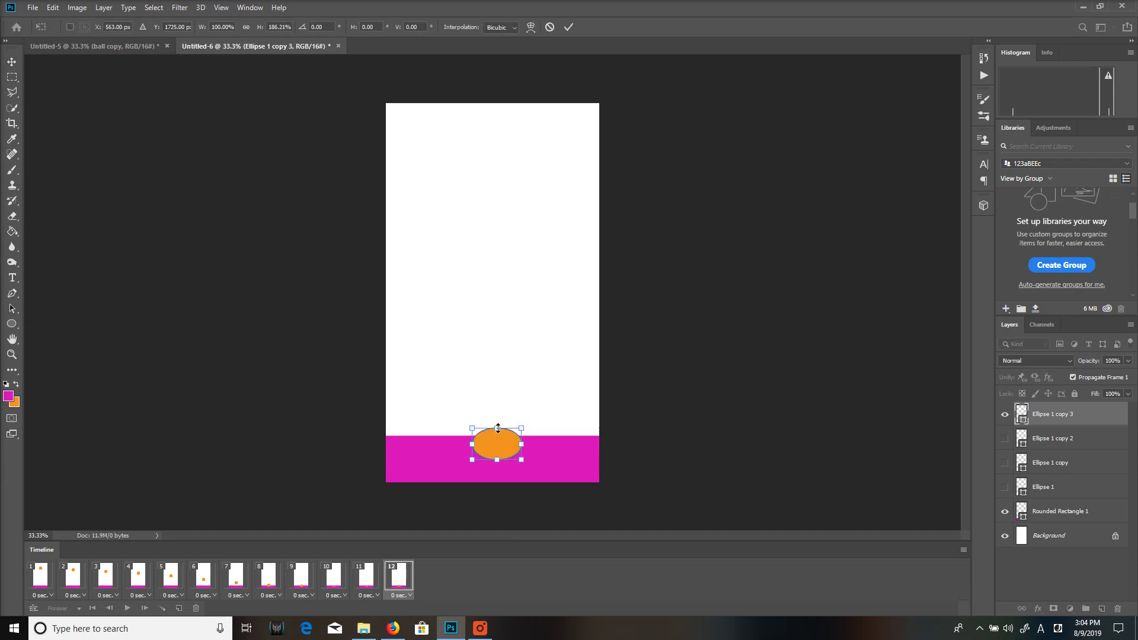
key("Return")
left_click(179, 608)
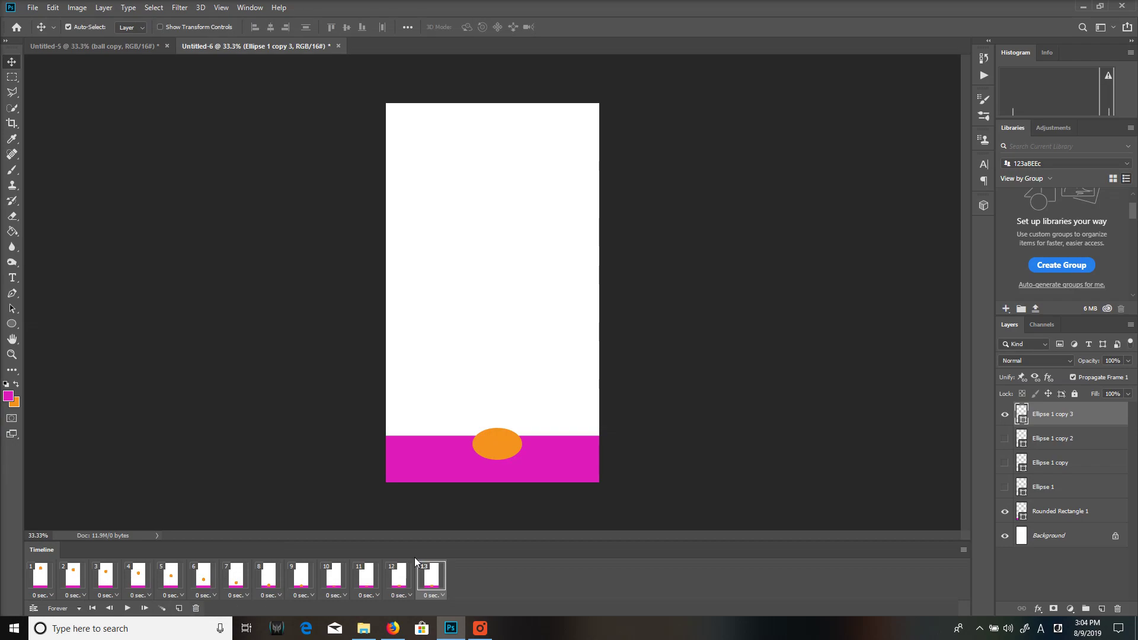
Step: Duplicate Ellipse 1 copy 3 as Ellipse 1 copy 4, hiding copy 3 in frame 13
right_click(1066, 413)
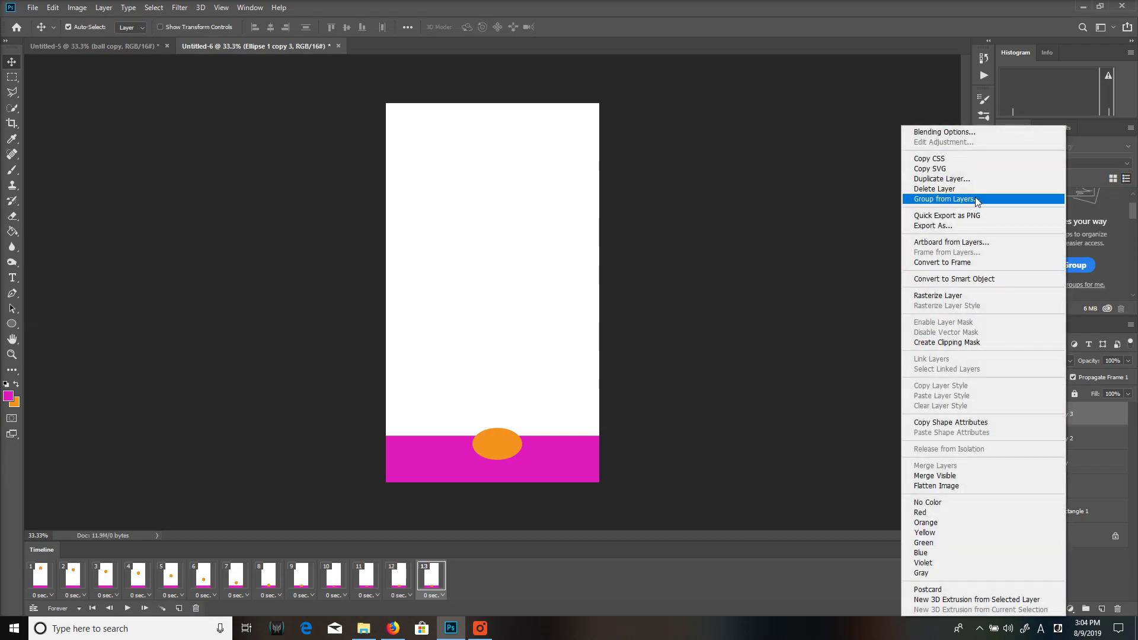
left_click(961, 179)
left_click(676, 174)
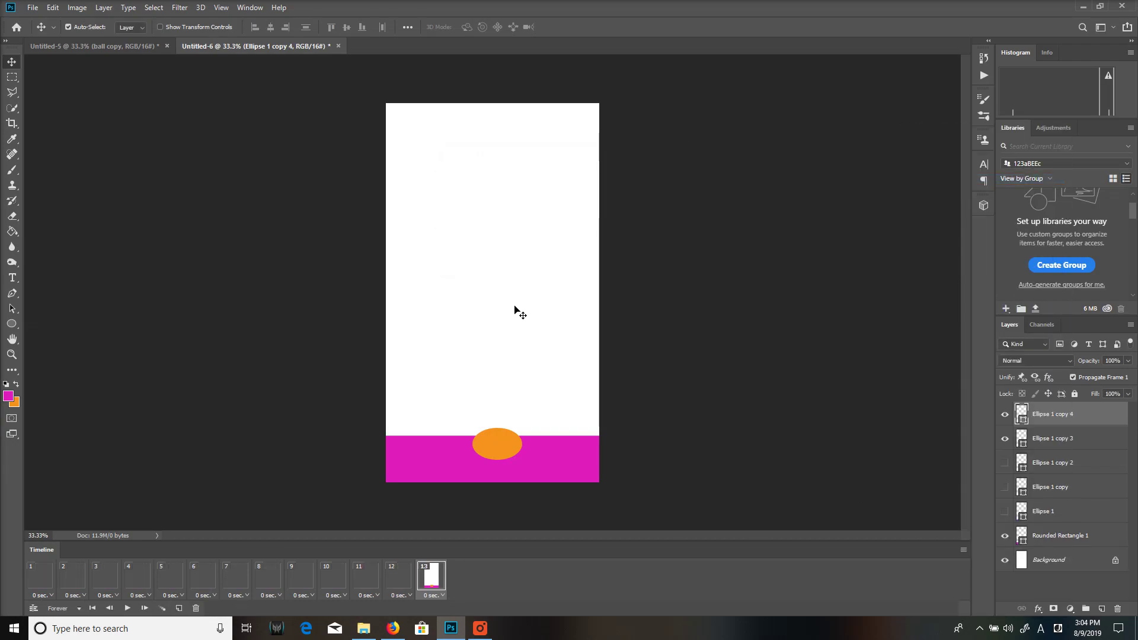
left_click(406, 578)
left_click(46, 588, "shift")
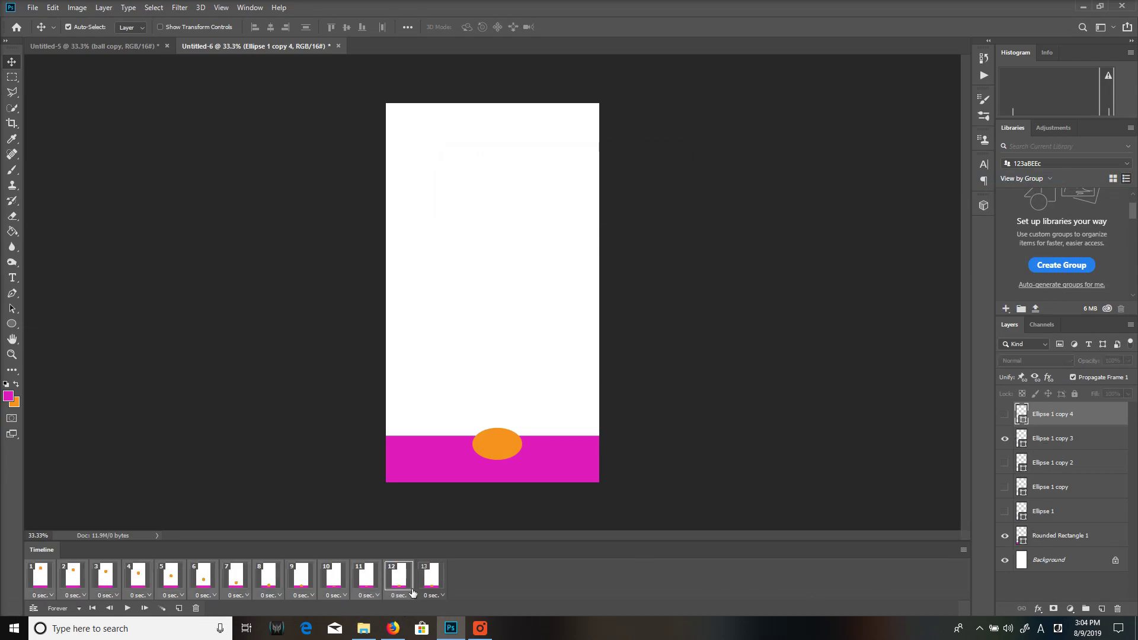
left_click(434, 585)
left_click(1004, 439)
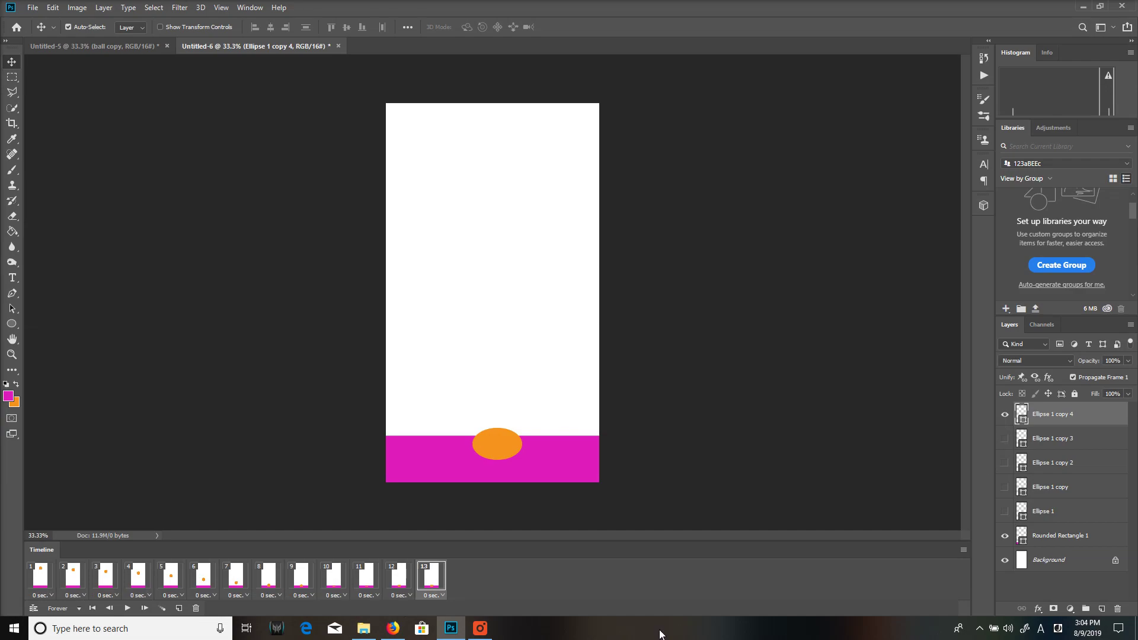
Step: Stretch Ellipse 1 copy 4 up into a near-circle in frame 13
key("ctrl+t")
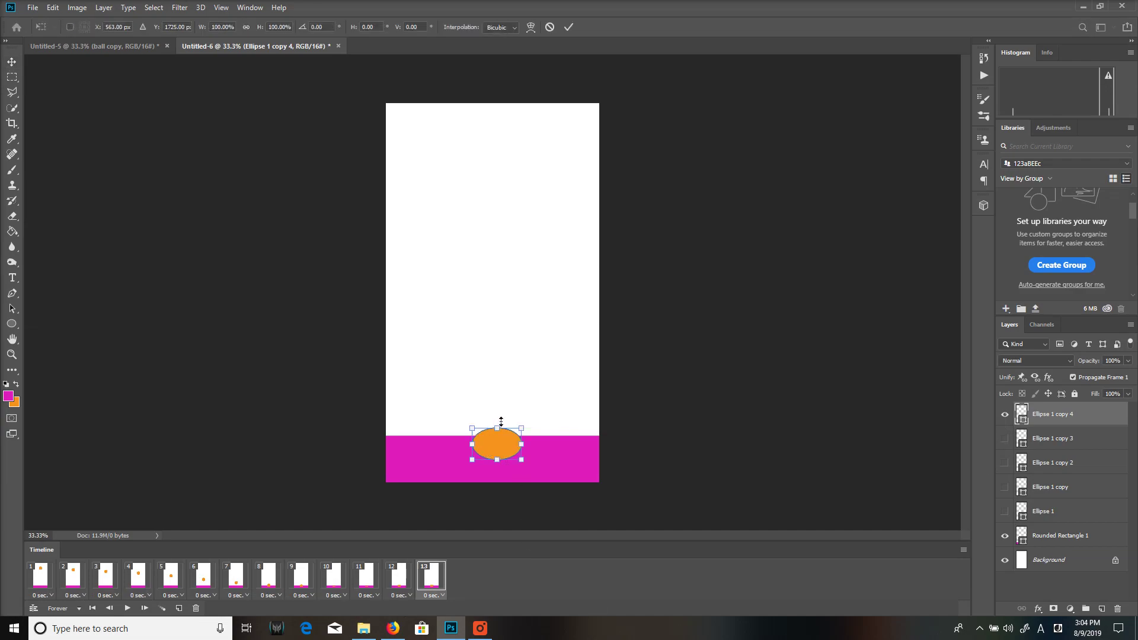
left_click_drag(497, 427, 497, 413)
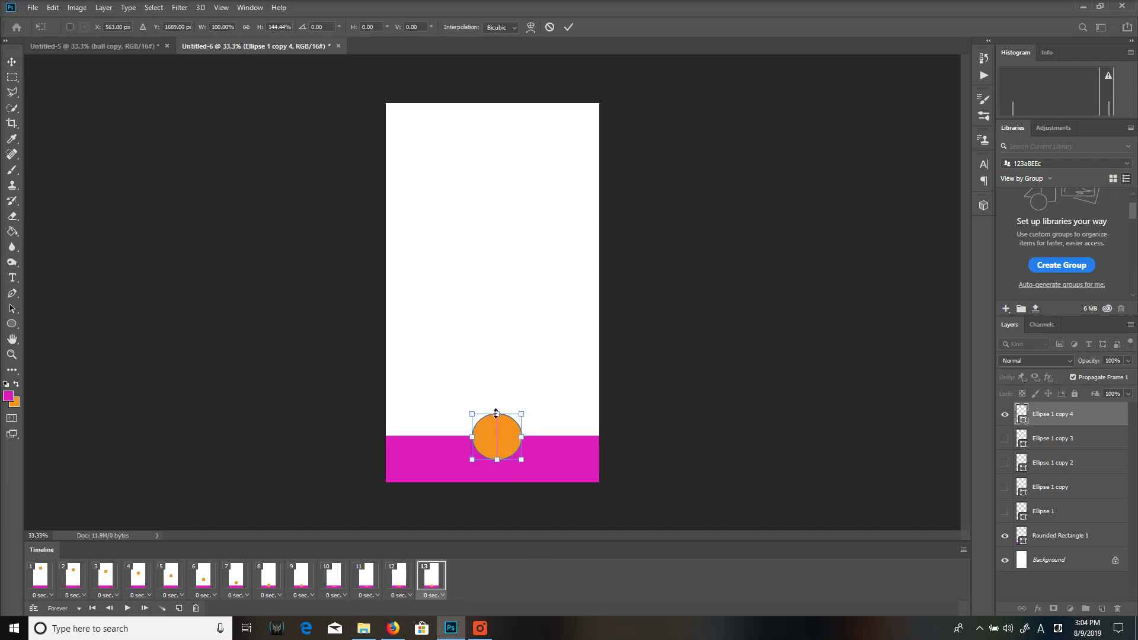
key("Return")
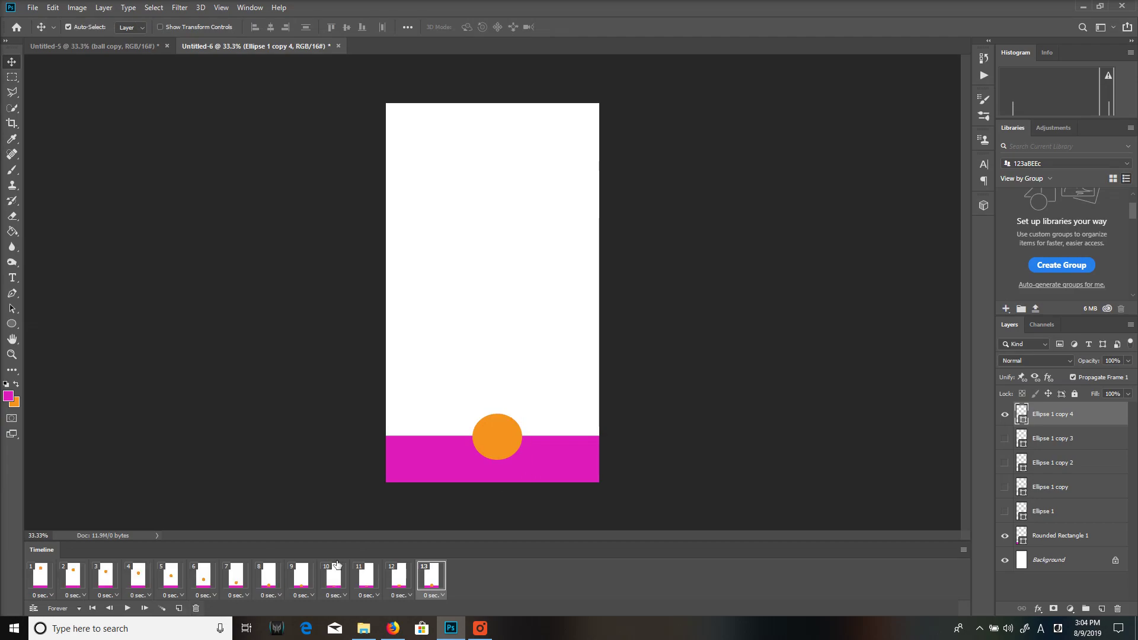
Step: Add frame 14 showing the original Ellipse 1 ball instead of Ellipse 1 copy 4
left_click(179, 609)
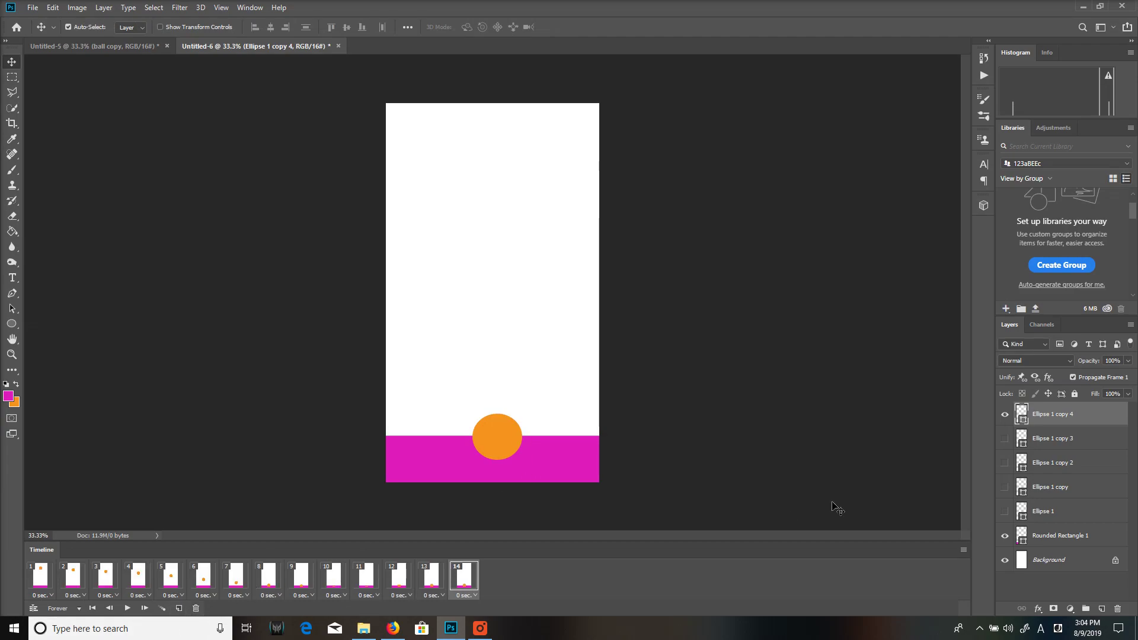
left_click(1005, 416)
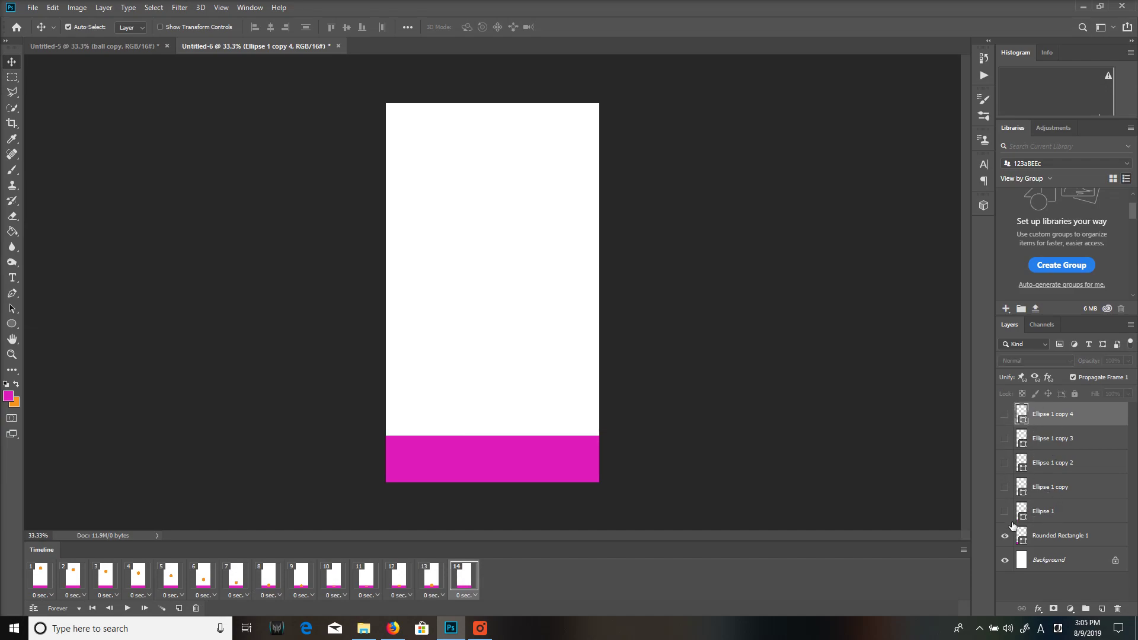
left_click(1005, 512)
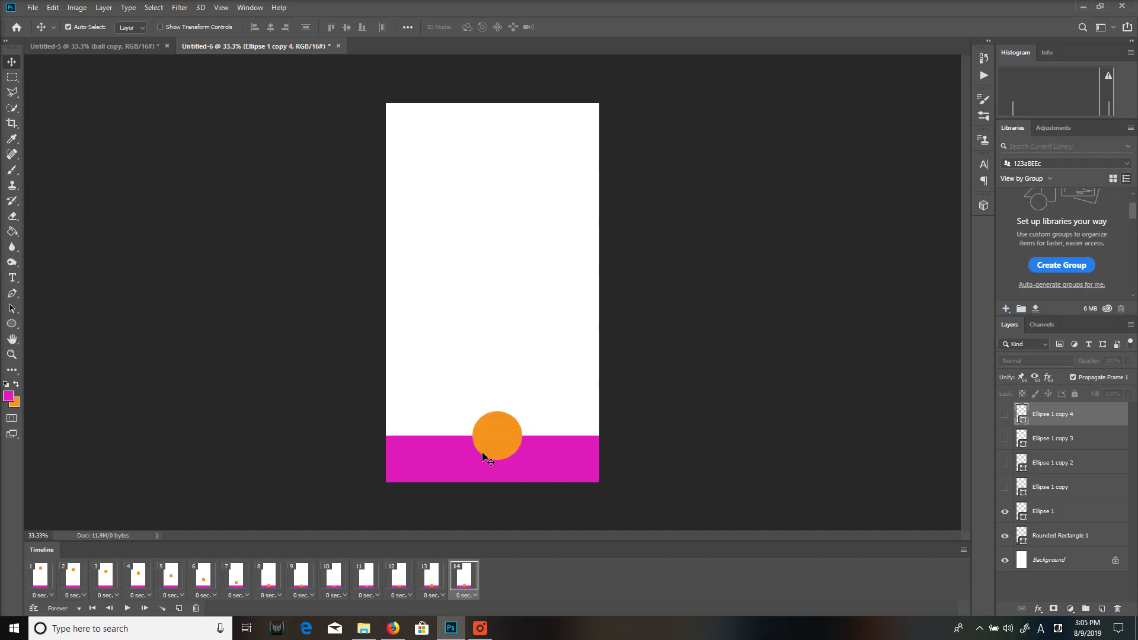
Step: Add frames 15 through 21 with the round ball lifted back toward the top
left_click(179, 608)
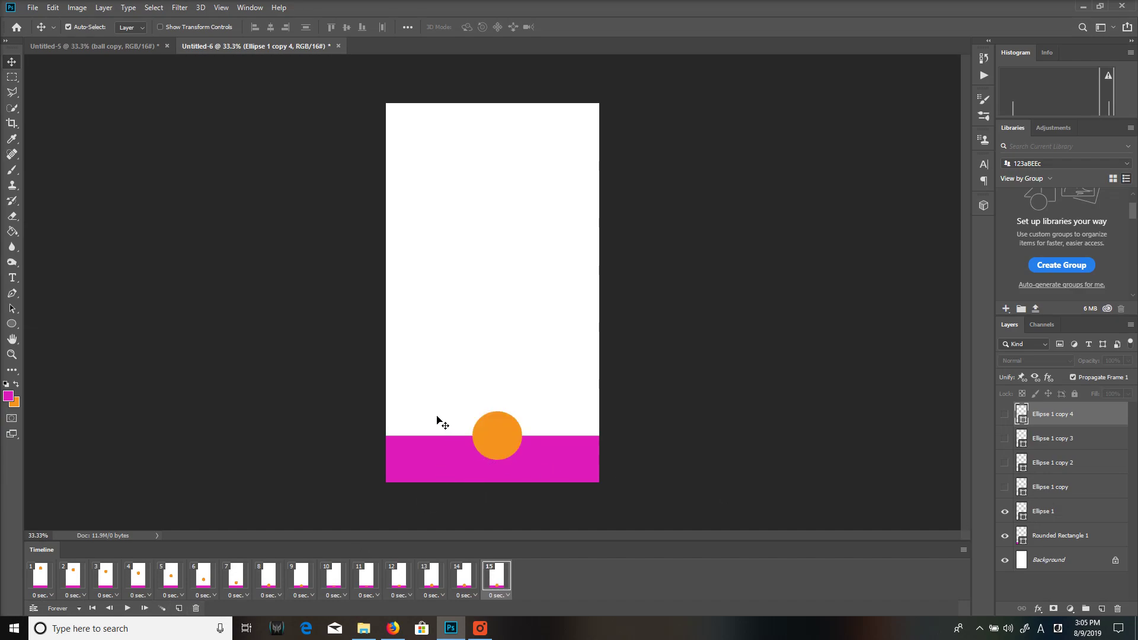
left_click_drag(495, 441, 499, 167)
left_click(178, 608)
left_click(178, 609)
left_click(179, 609)
left_click(178, 608)
left_click(178, 608)
left_click(178, 608)
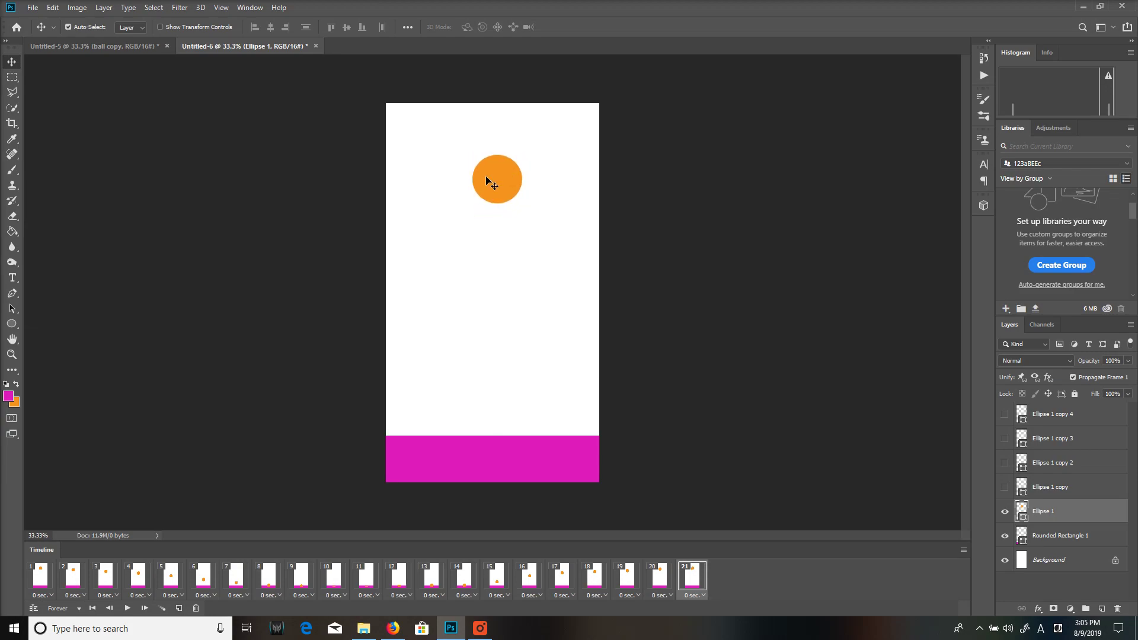
Step: Play the 21-frame animation of the ball dropping, squashing and rising on a loop
left_click(125, 608)
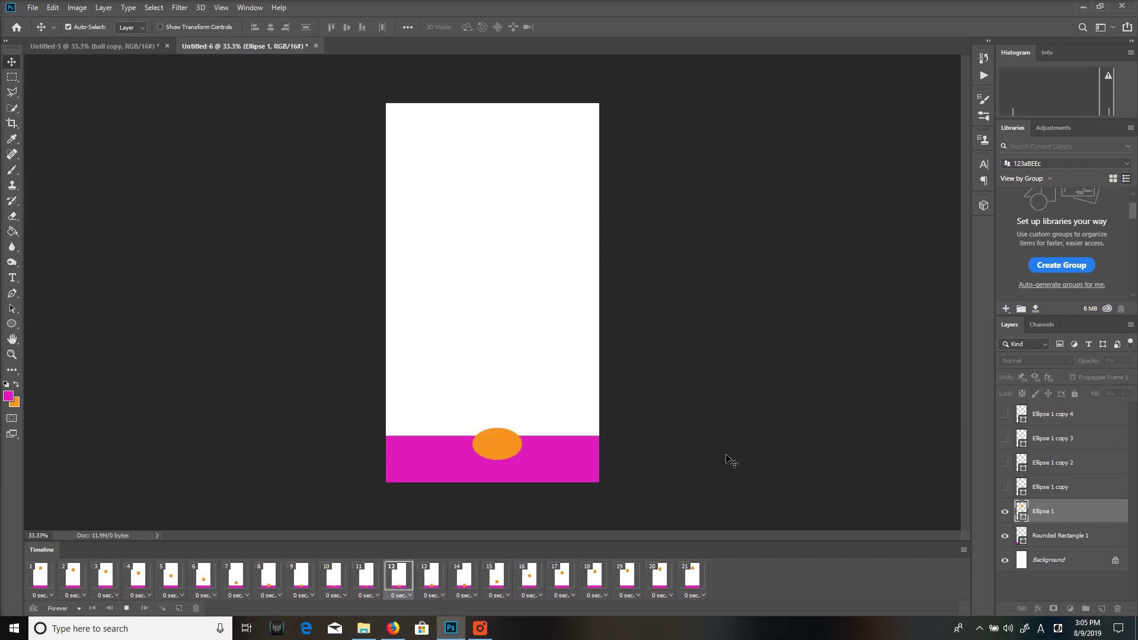
left_click(480, 628)
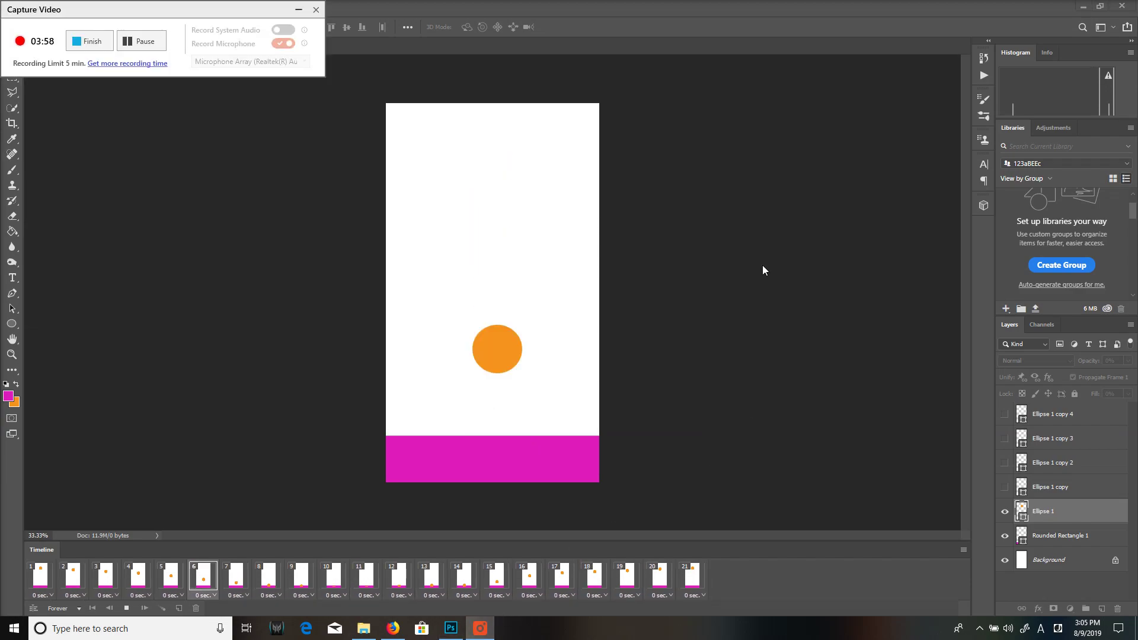